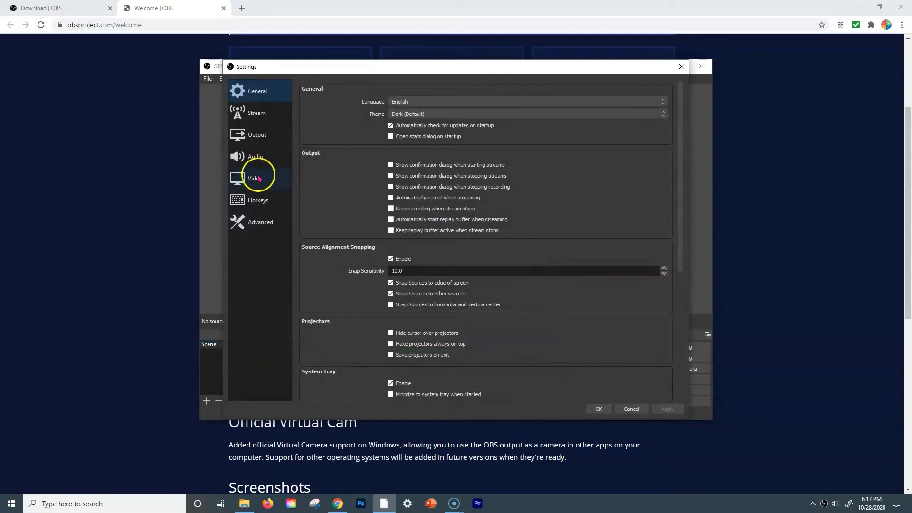
Set the Mic/Auxiliary Audio device to Microphone (HyperX Quadcast) in the audio settings
left_click(253, 156)
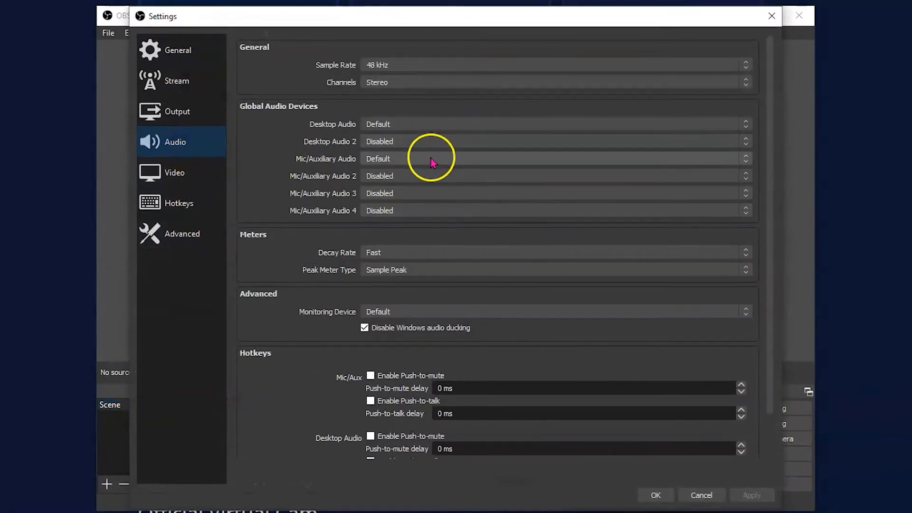
left_click(418, 159)
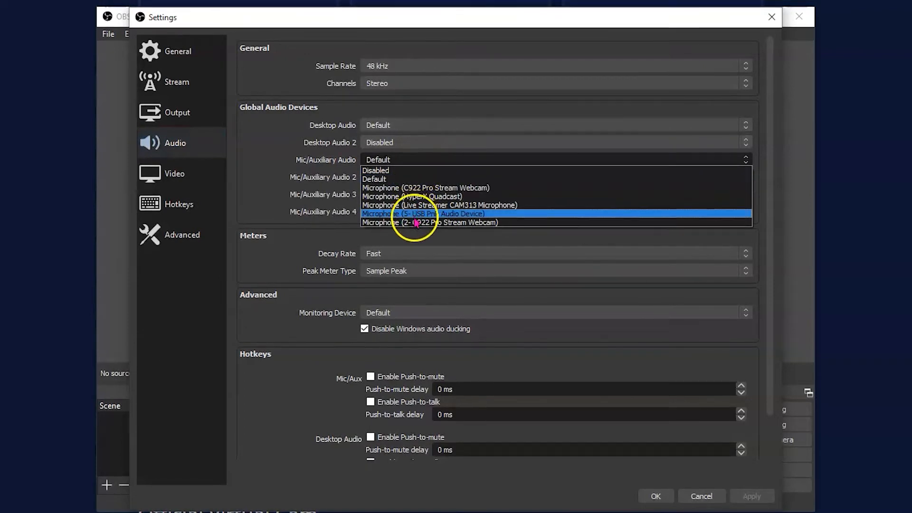
left_click(418, 197)
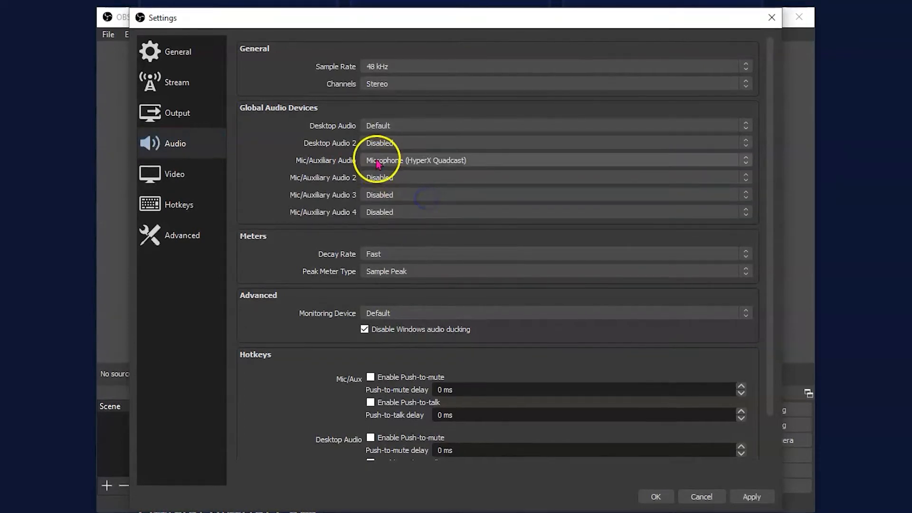
Set the base canvas resolution to 1280x720 in the video settings, apply the changes and close the settings
left_click(171, 172)
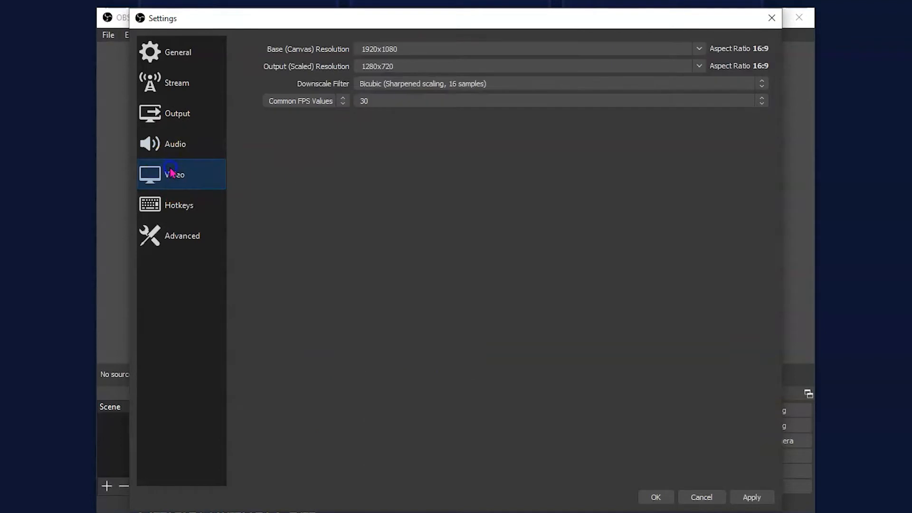
left_click(699, 48)
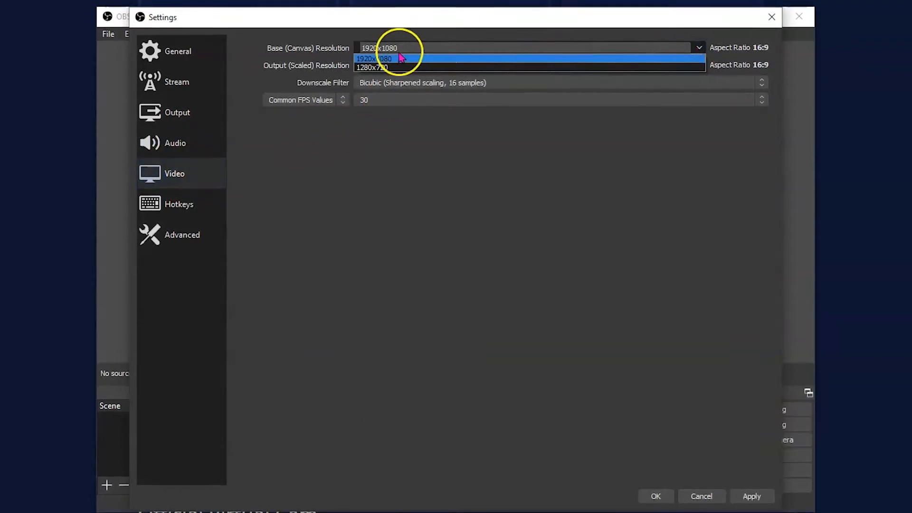
left_click(380, 68)
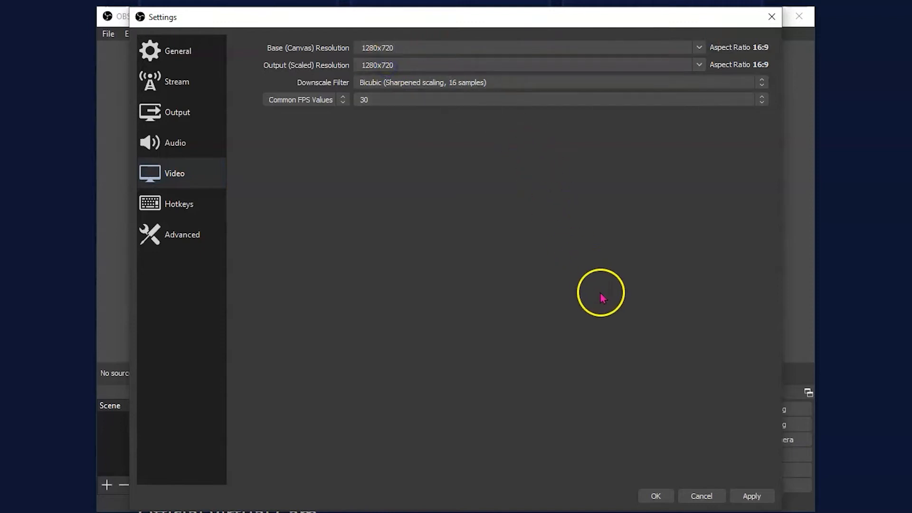
left_click(748, 495)
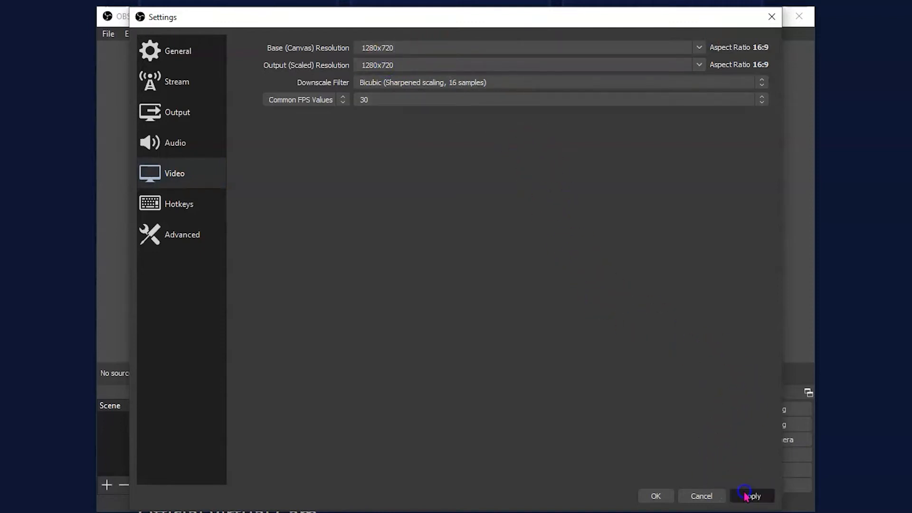
left_click(656, 497)
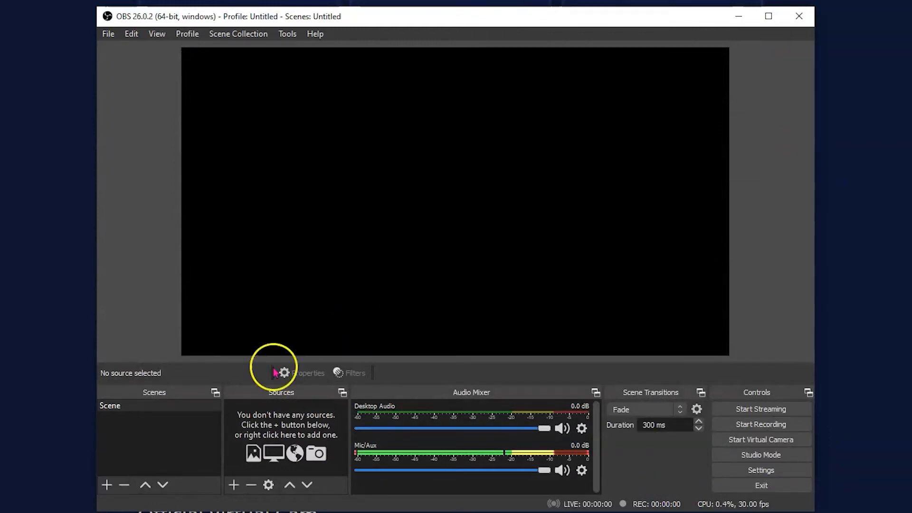
Rename the existing scene to "picture frame" and add a new image source named "background" to it
right_click(154, 405)
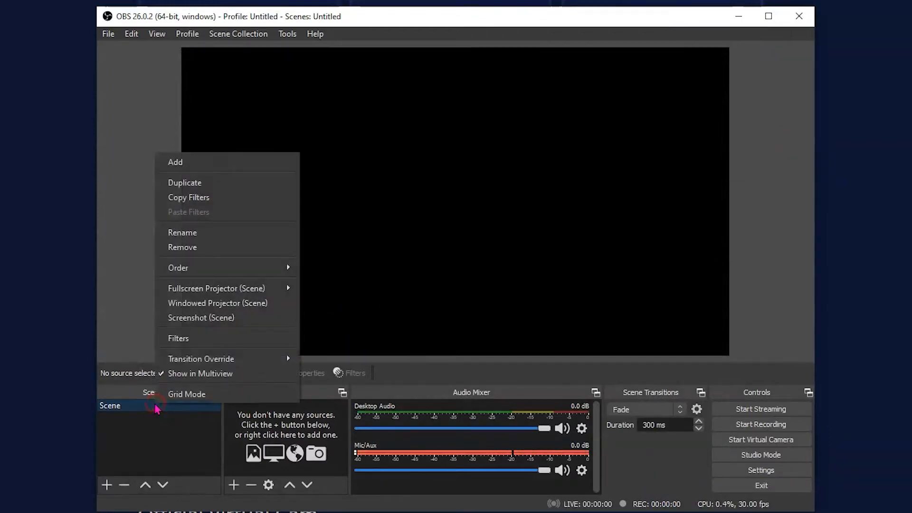
left_click(219, 237)
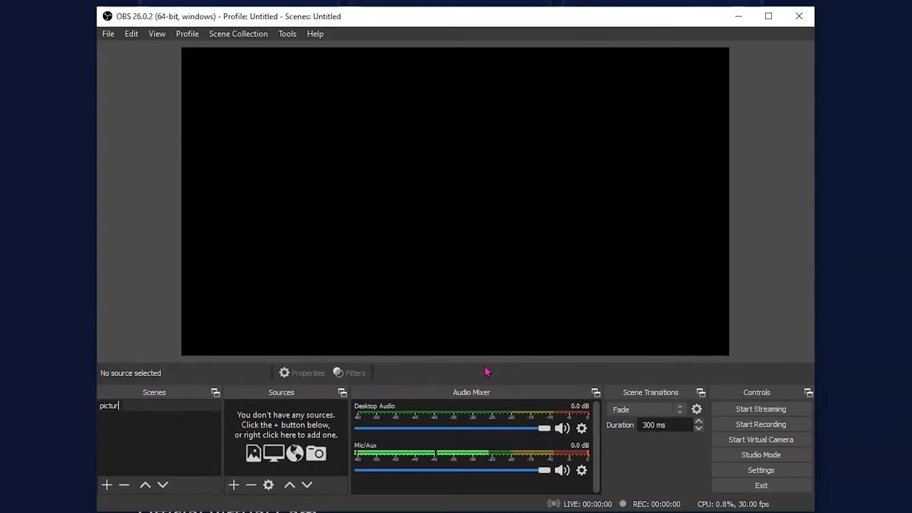
left_click(233, 486)
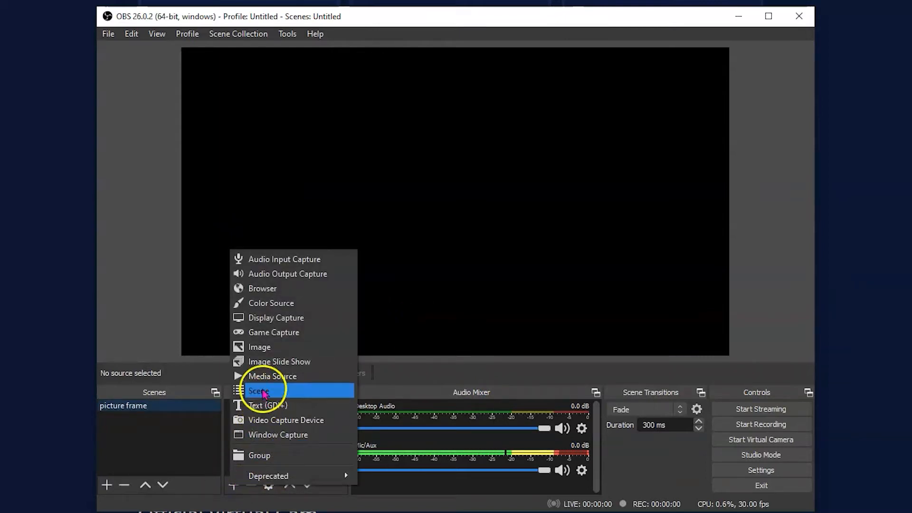
left_click(271, 351)
type("ba")
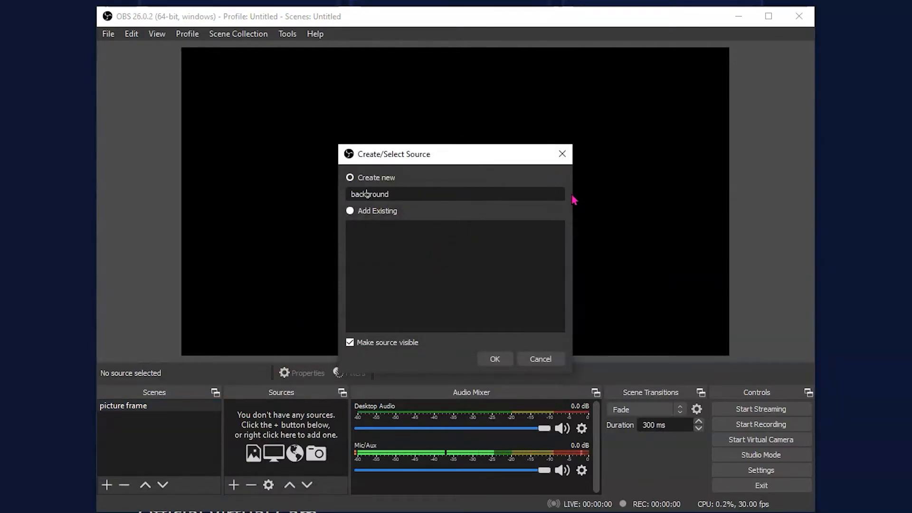
type("ckground")
left_click(494, 359)
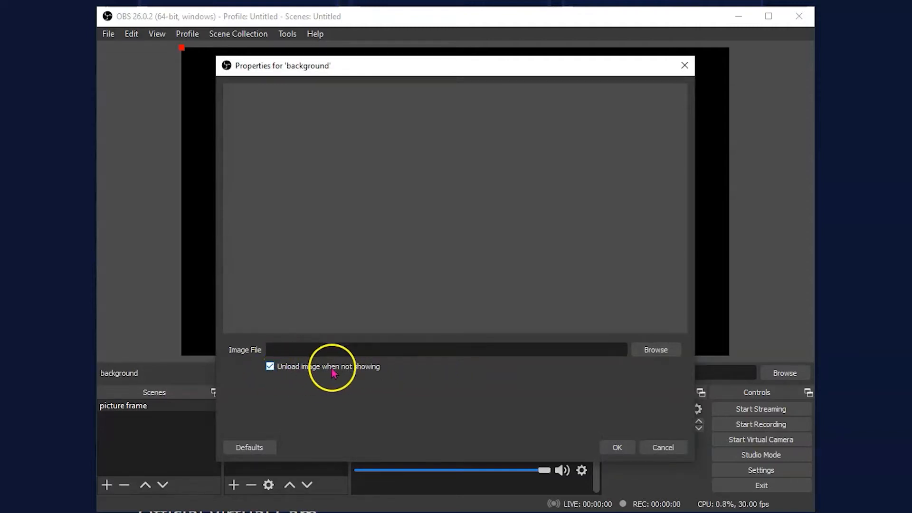
Load blank wall.png from the desktop folder OBS picture frame scene as the background source's image
left_click(655, 349)
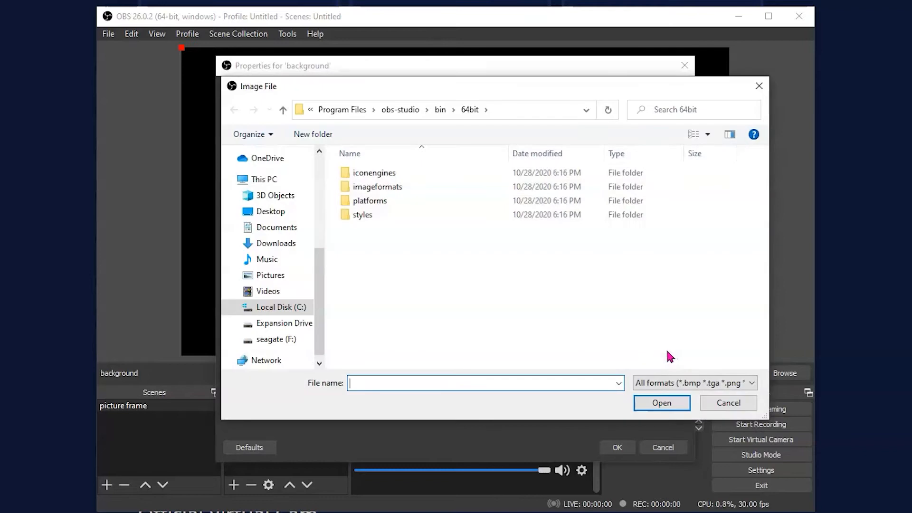
left_click_drag(316, 308, 326, 245)
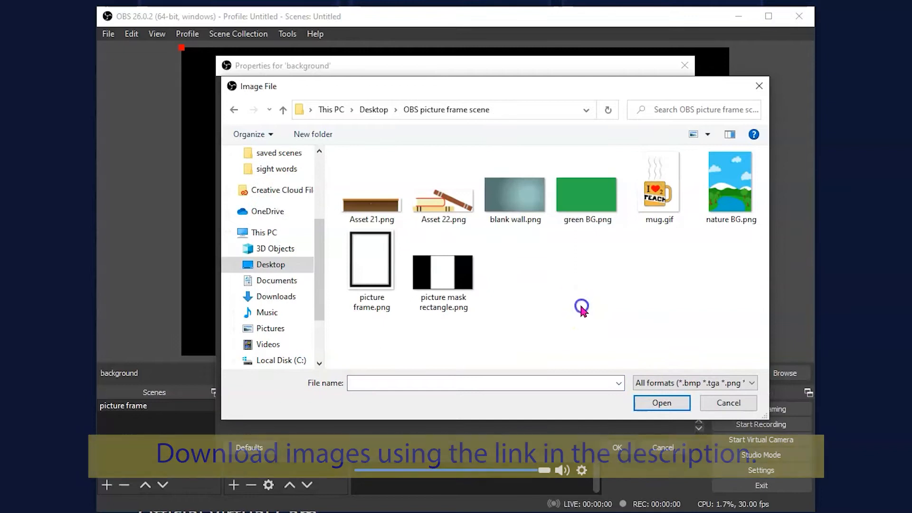
left_click(519, 199)
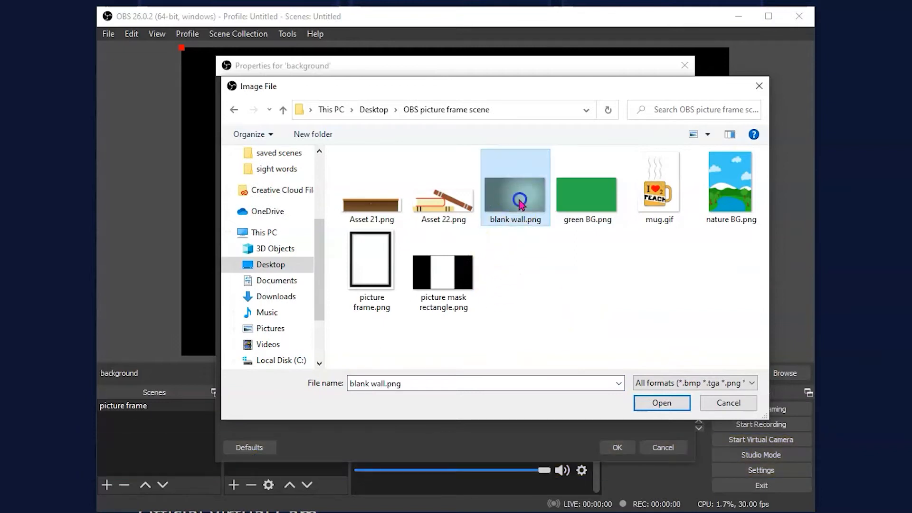
left_click(655, 401)
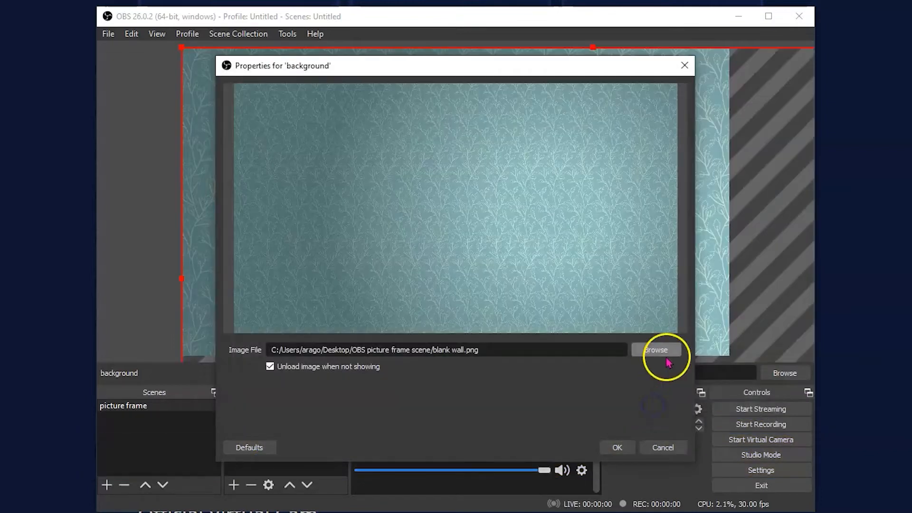
left_click(618, 447)
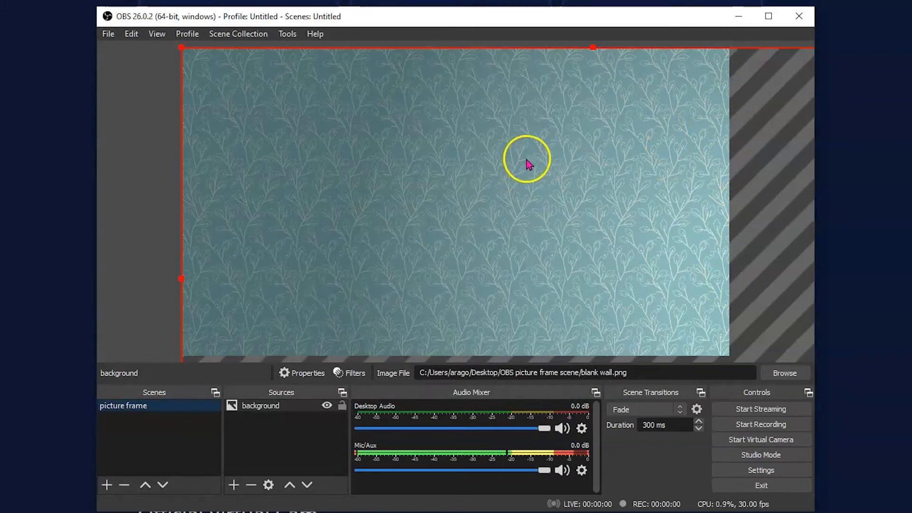
Scale the background image so it fits the whole canvas, and lock the background source
right_click(532, 180)
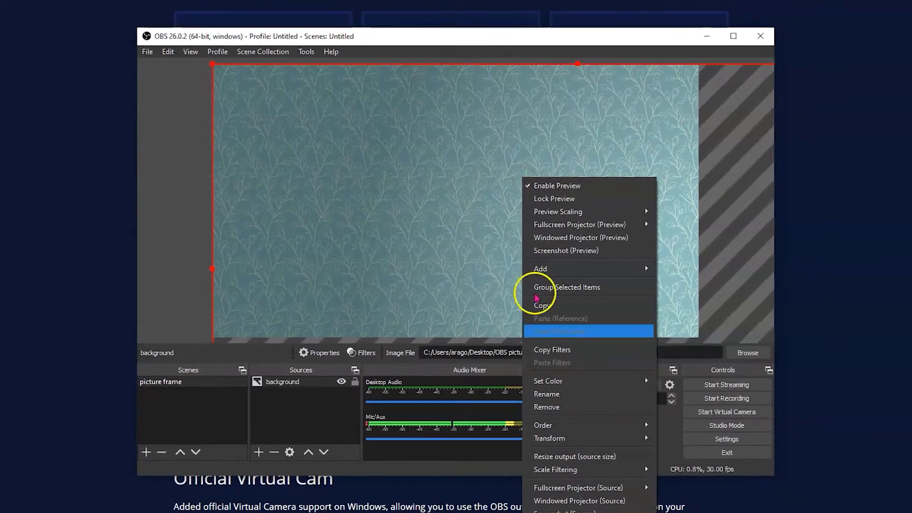
mouse_move(543, 422)
left_click(690, 509)
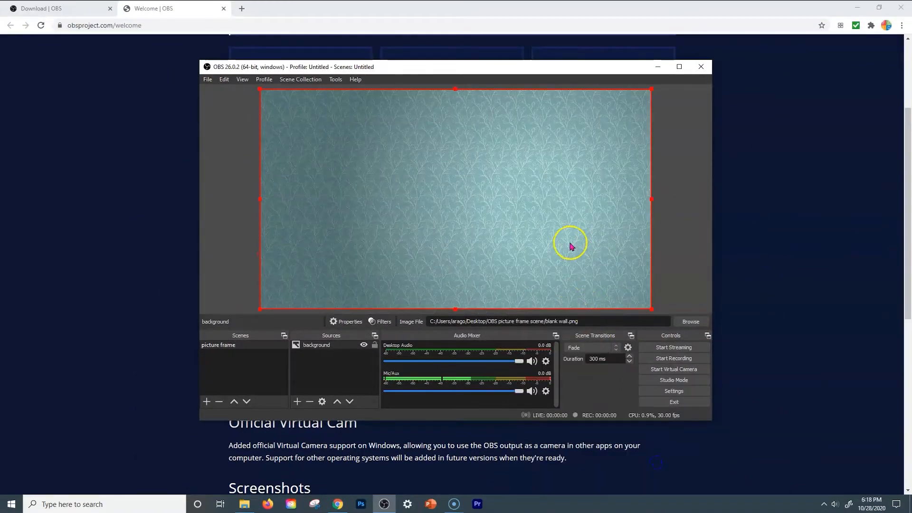
left_click(343, 370)
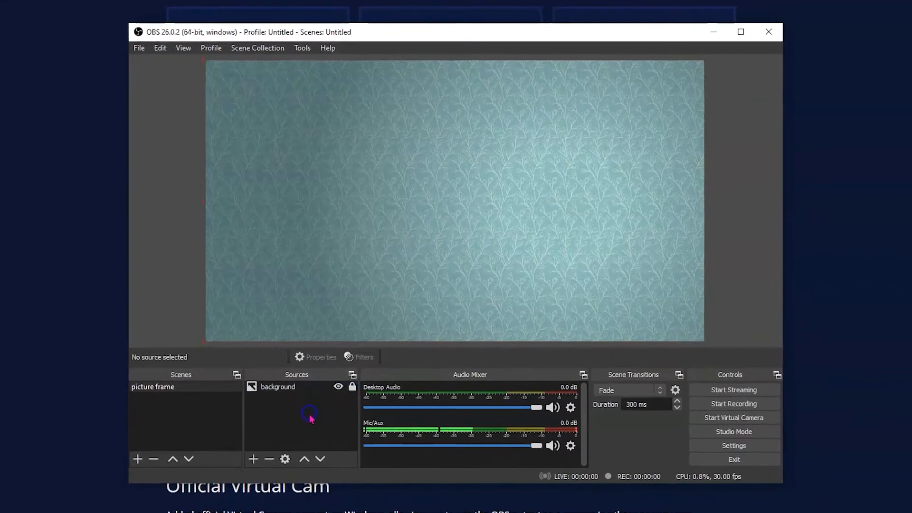
Add an image source named "picture frame3" that shows picture frame.png and unloads when not showing
left_click(254, 459)
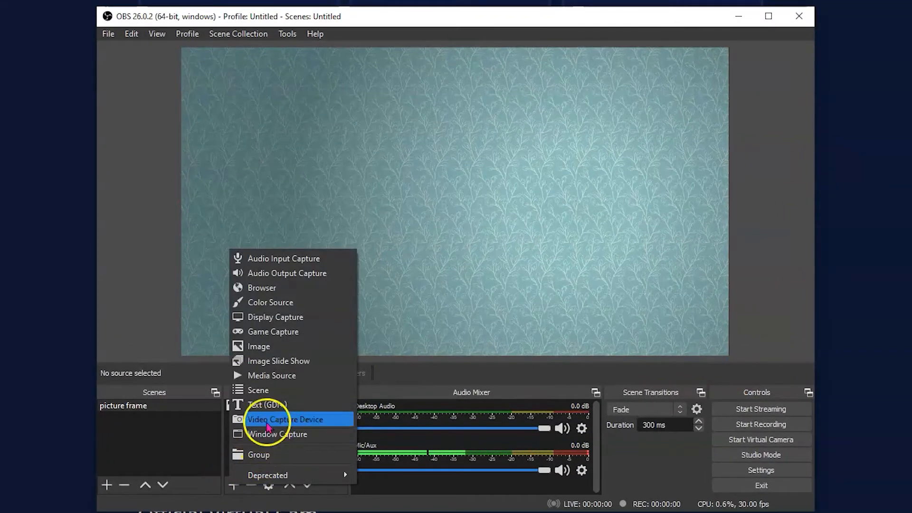
left_click(281, 348)
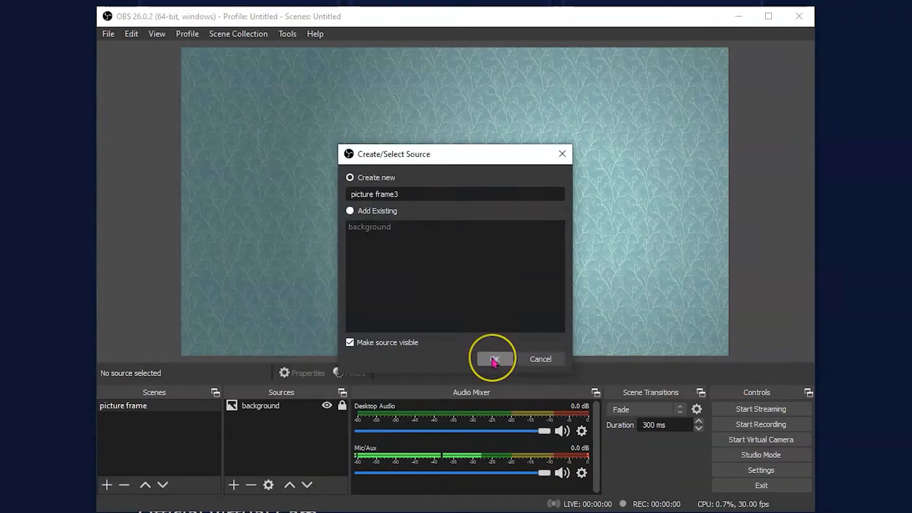
left_click(494, 359)
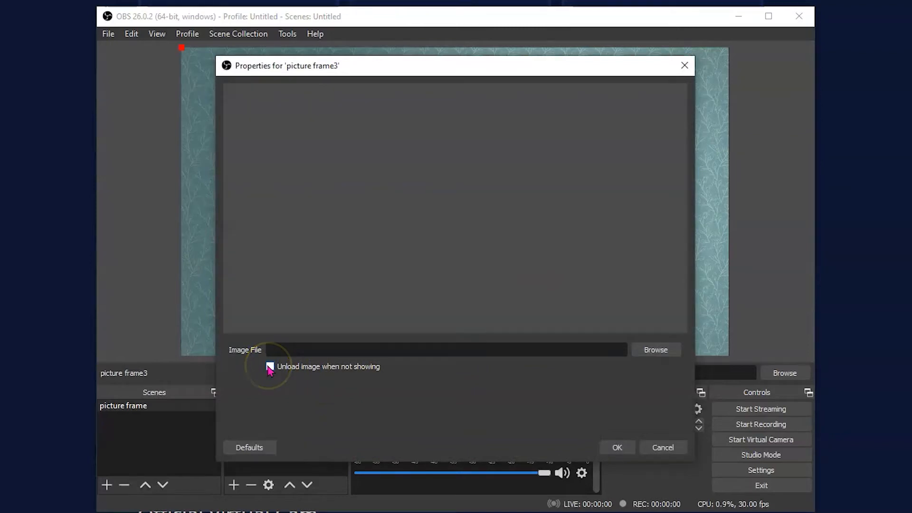
left_click(667, 354)
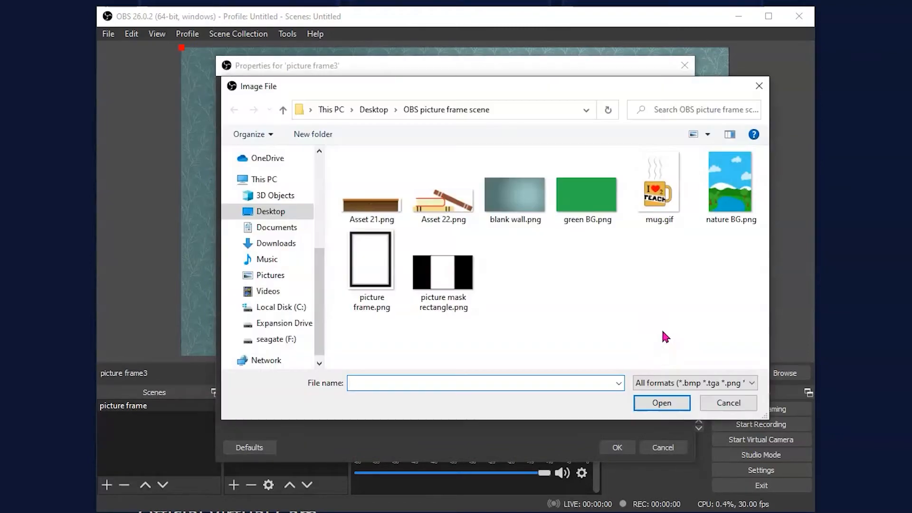
left_click(371, 261)
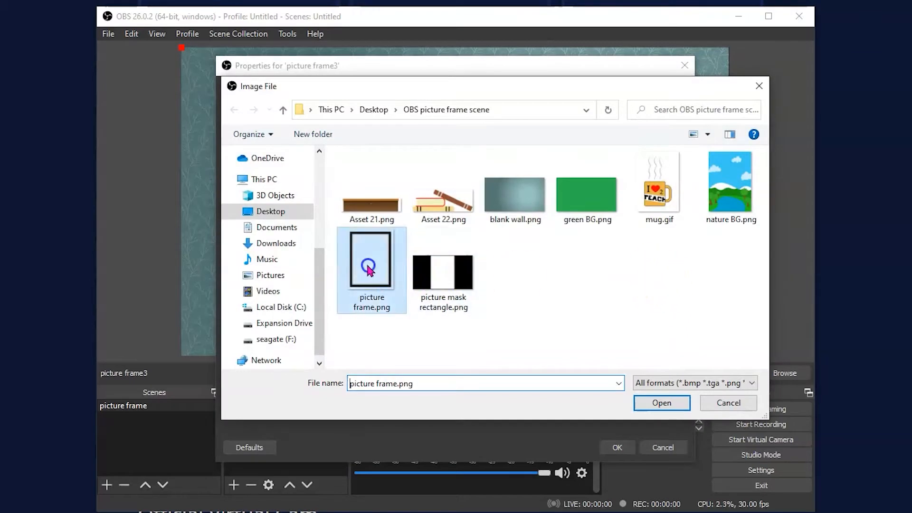
left_click(665, 404)
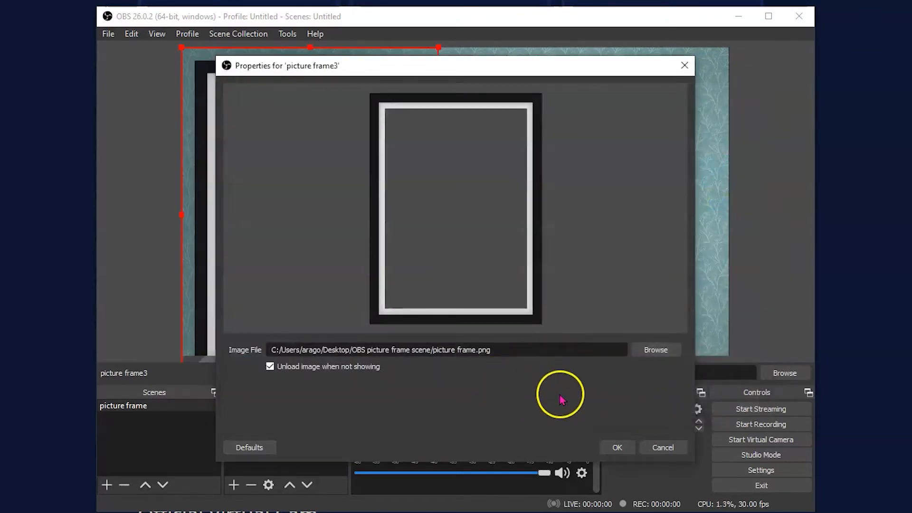
left_click(620, 445)
Shrink the picture frame image and place it in the upper-left area of the wall, then deselect it
left_click_drag(438, 47, 342, 167)
left_click_drag(342, 254, 356, 164)
left_click(483, 286)
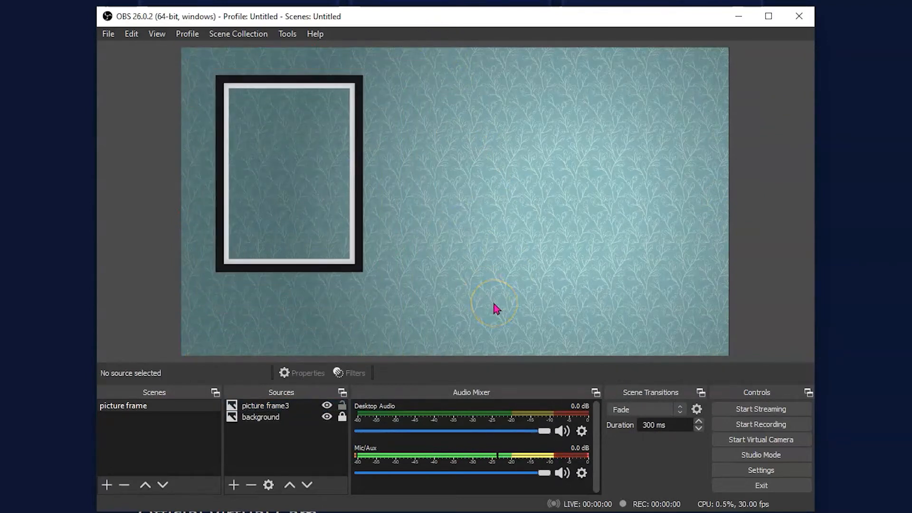
Add a video capture device source named "camera" that uses the c922 Pro Stream Webcam
left_click(232, 485)
left_click(265, 419)
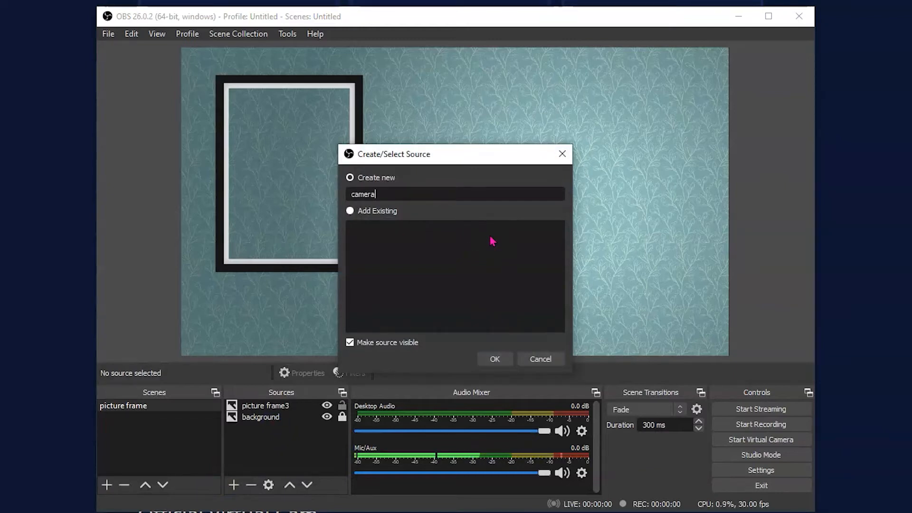
left_click(493, 359)
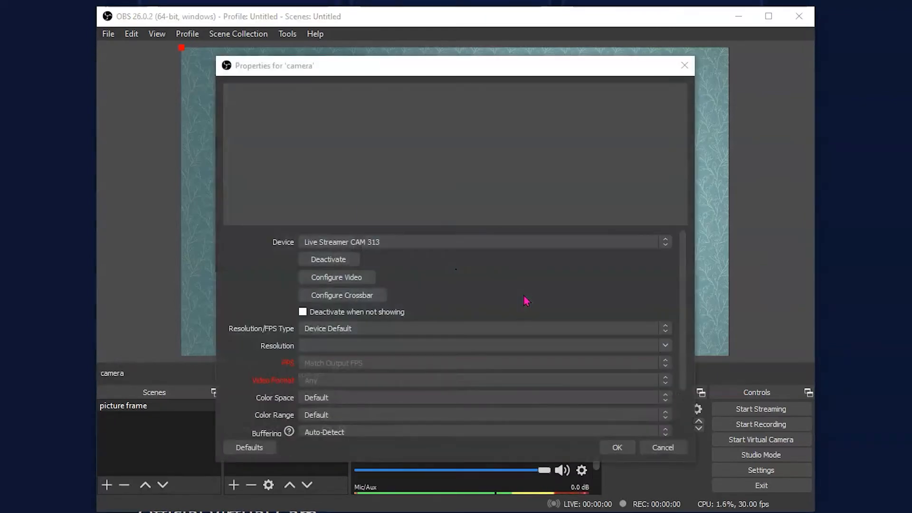
left_click(418, 205)
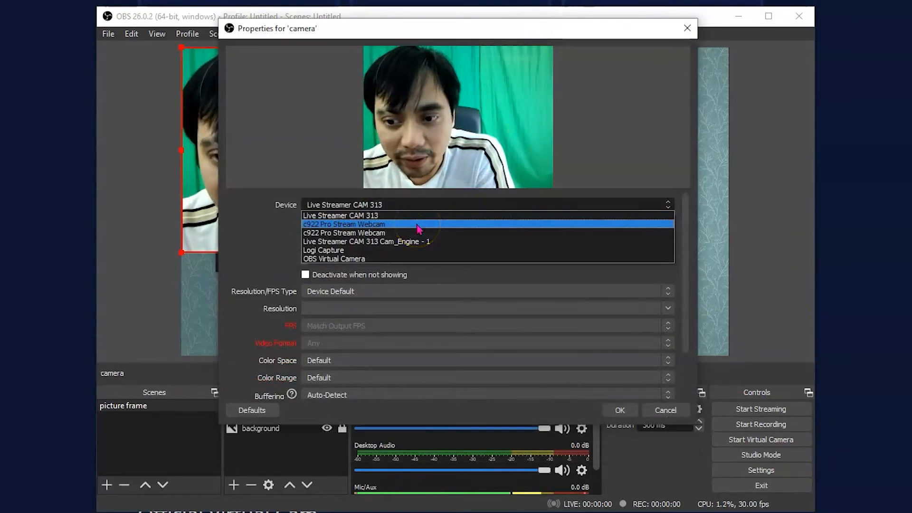
left_click(417, 225)
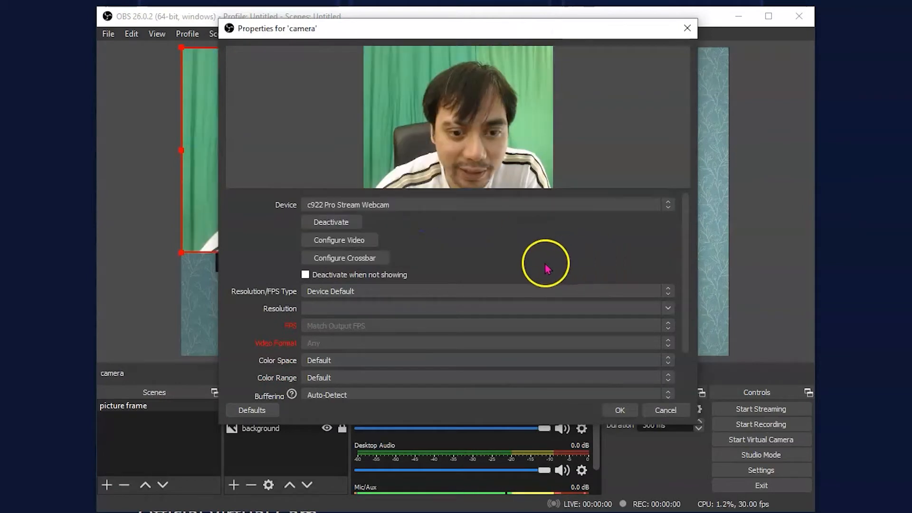
Enable deactivation of the camera when not showing and set its Resolution/FPS type to Custom
left_click(305, 275)
left_click(358, 276)
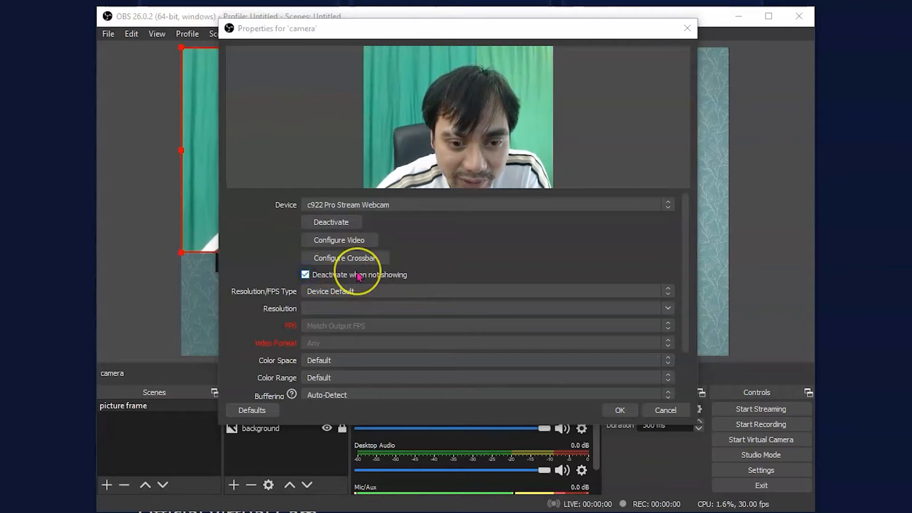
left_click(378, 294)
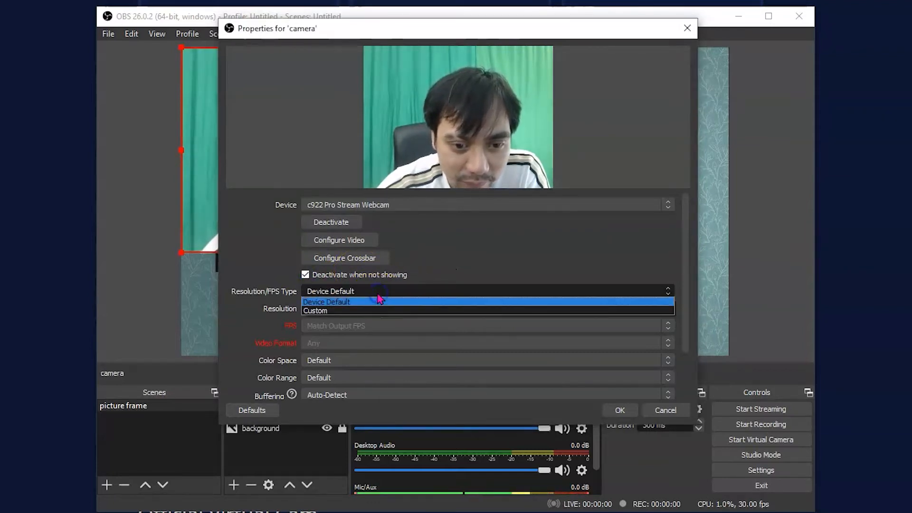
left_click(329, 311)
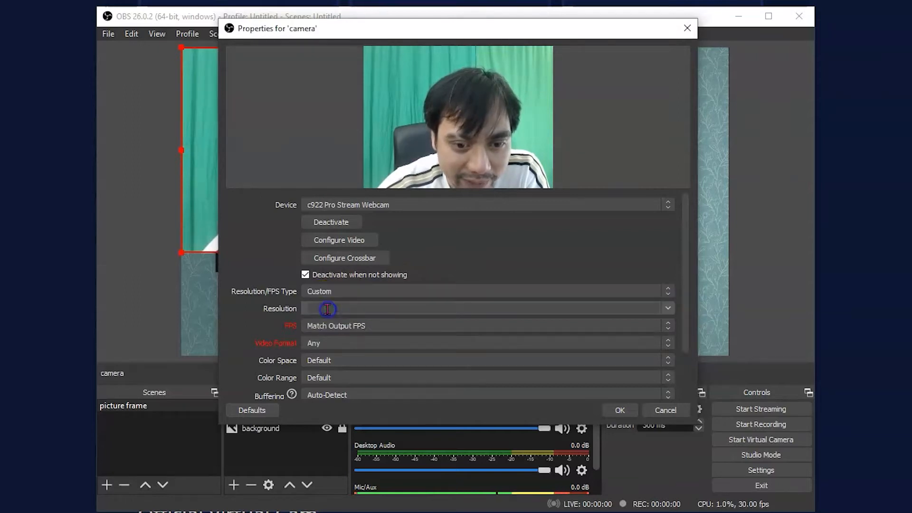
Set the camera's resolution to 1280x720 and its color range to Full, then confirm the properties
left_click(670, 310)
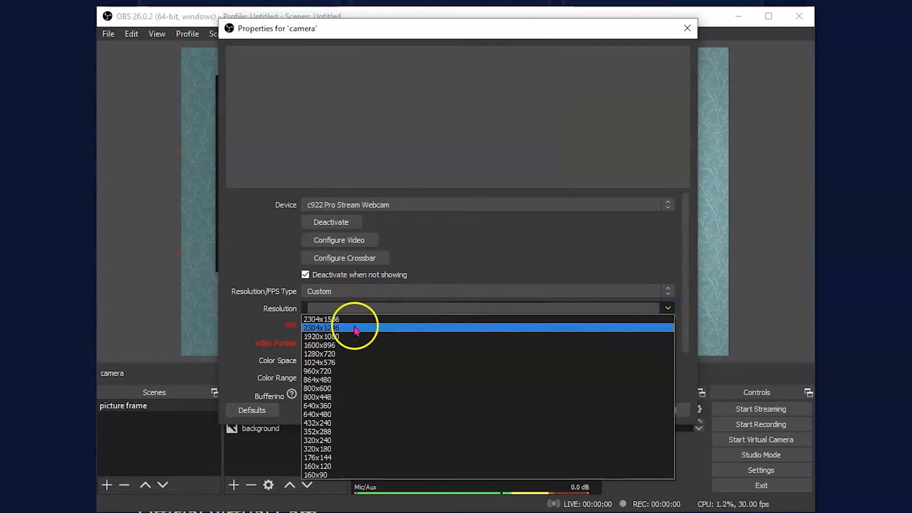
left_click(337, 354)
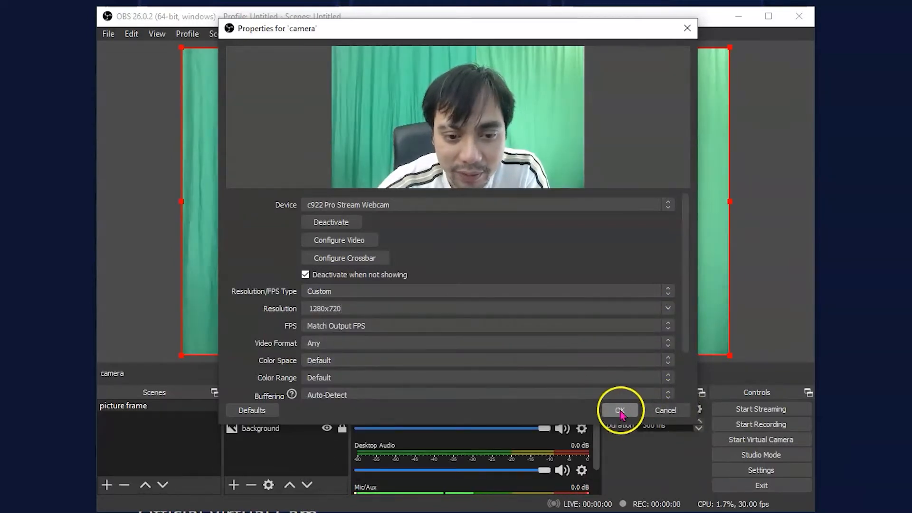
left_click(356, 376)
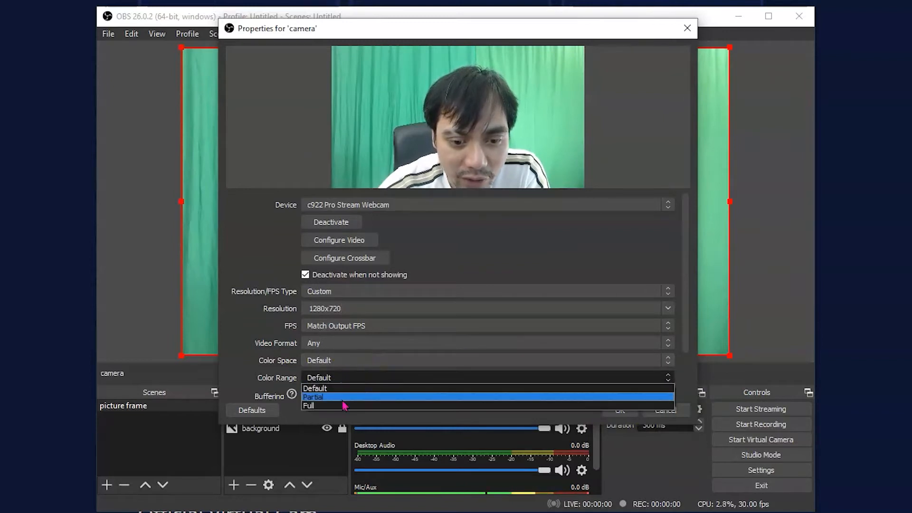
left_click(343, 406)
left_click(621, 410)
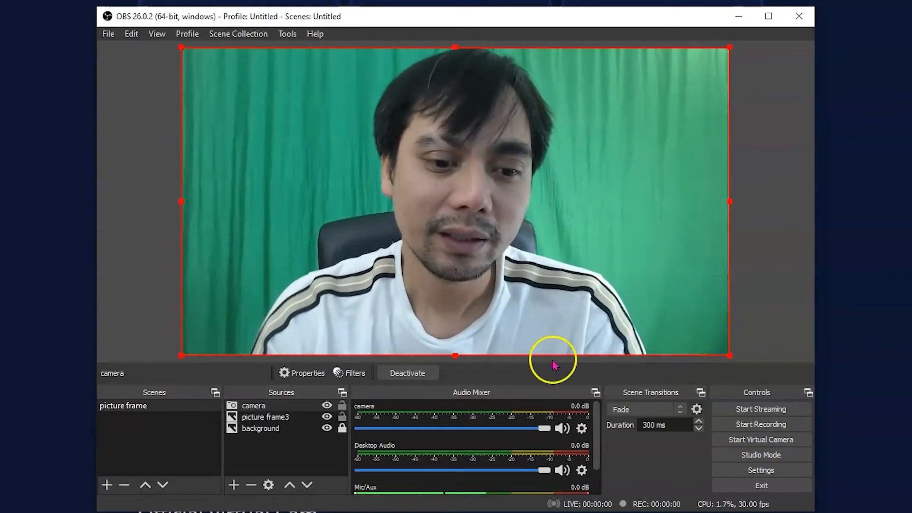
Move the camera source below picture frame3 and add a group named "Group camera"
left_click_drag(260, 408, 261, 428)
left_click(234, 485)
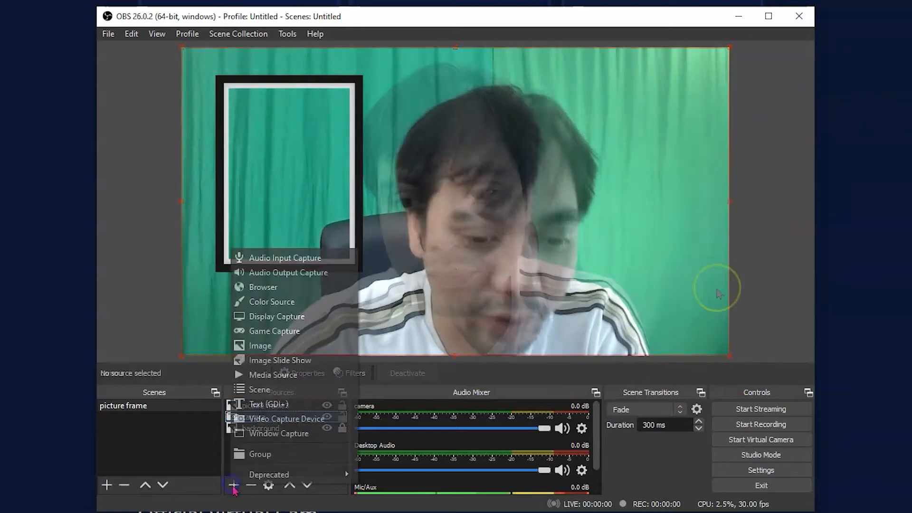
left_click(262, 452)
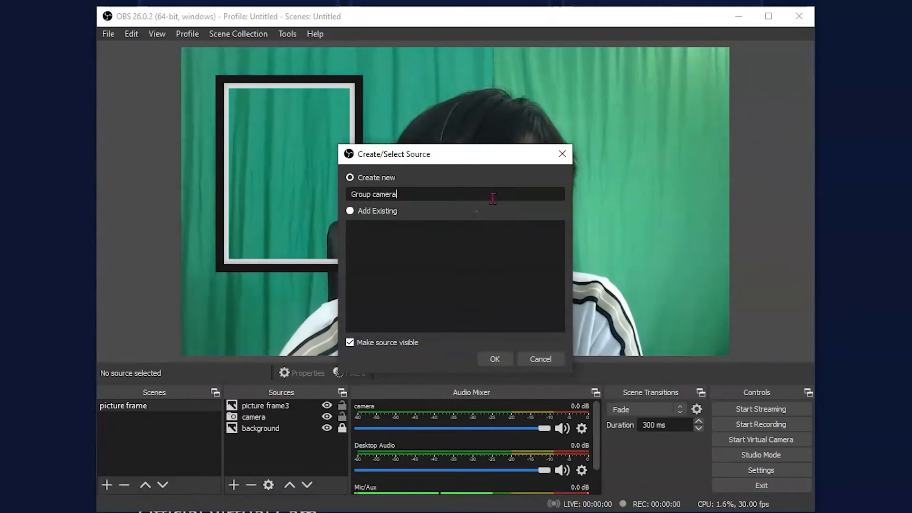
type("camera")
left_click(494, 359)
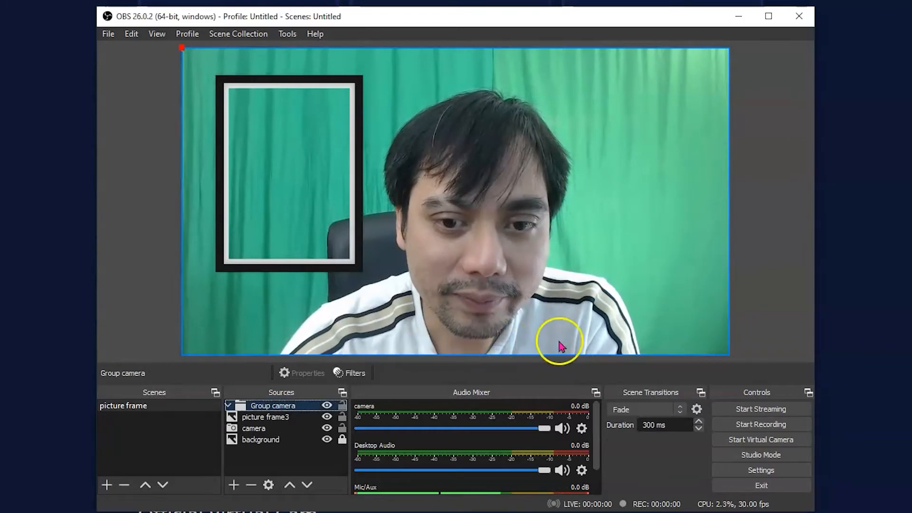
Put the camera source inside Group camera
left_click(266, 463)
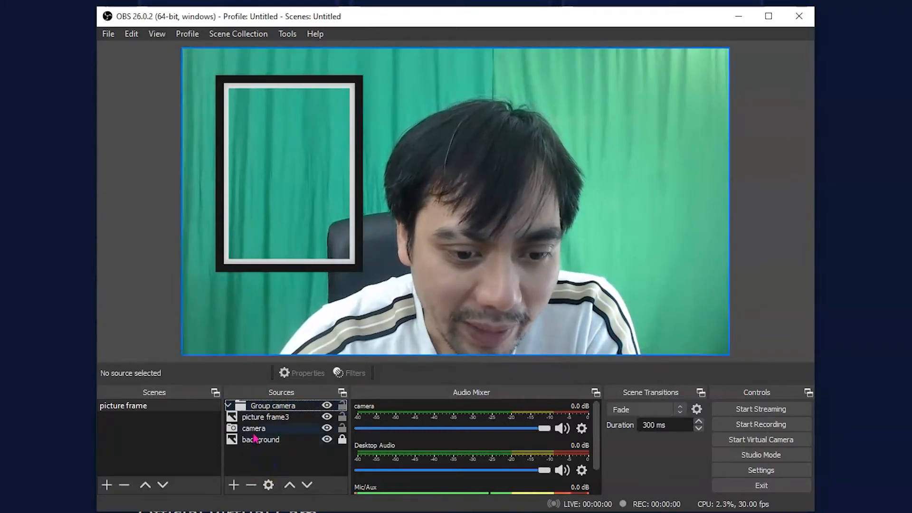
left_click(254, 430)
left_click_drag(255, 428, 266, 411)
left_click(275, 470)
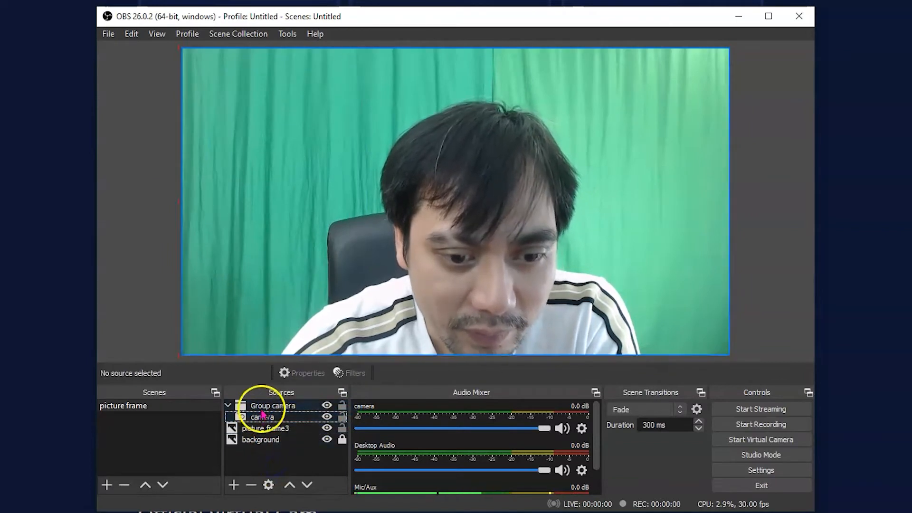
Reorder the sources so Group camera with its camera sits directly below picture frame3
left_click(228, 405)
left_click(263, 406)
left_click_drag(262, 407, 263, 423)
left_click(268, 453)
left_click(228, 417)
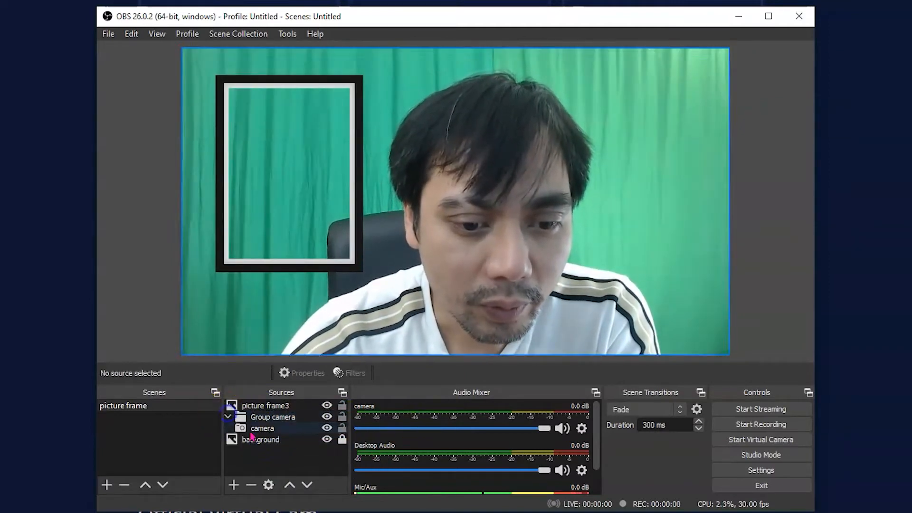
Add an Image Mask/Blend filter with its default name to Group camera
left_click(279, 419)
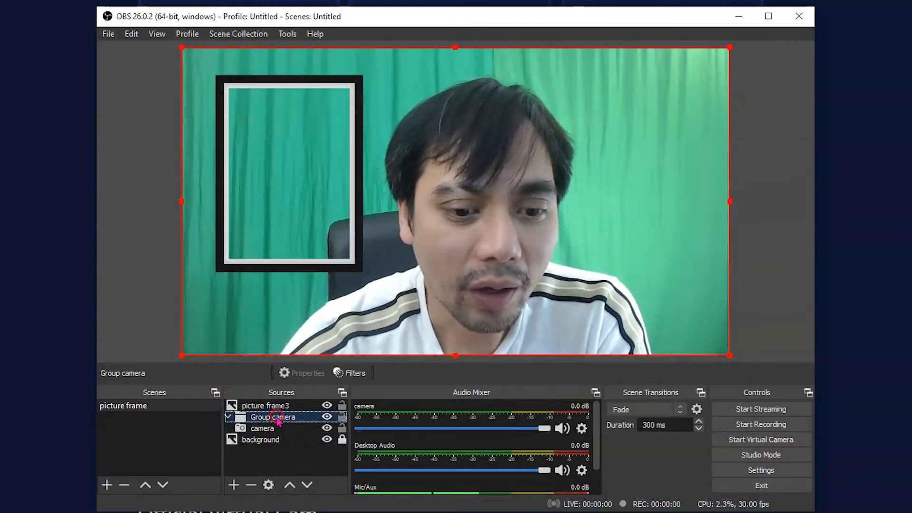
right_click(278, 418)
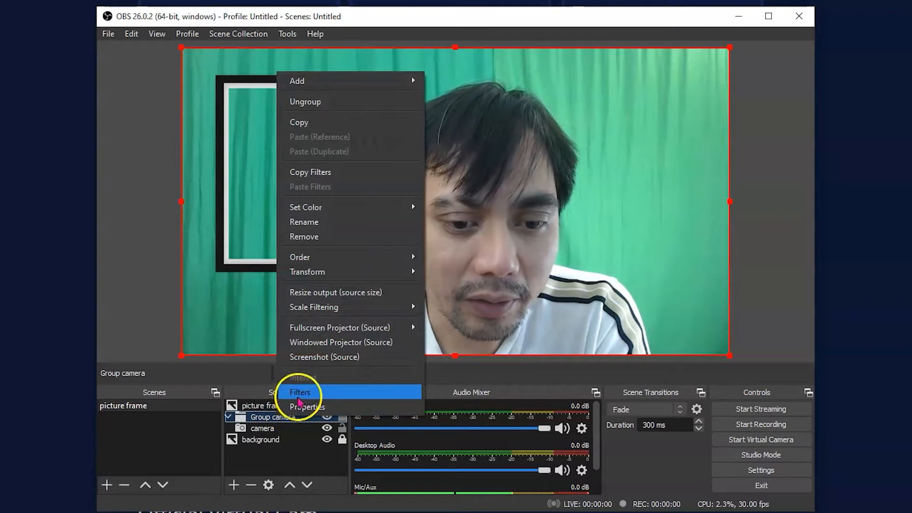
left_click(300, 393)
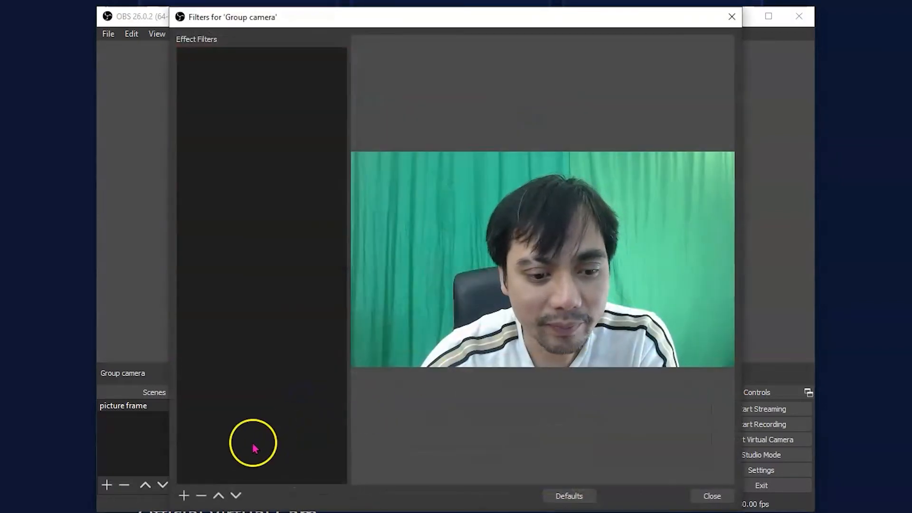
left_click(184, 495)
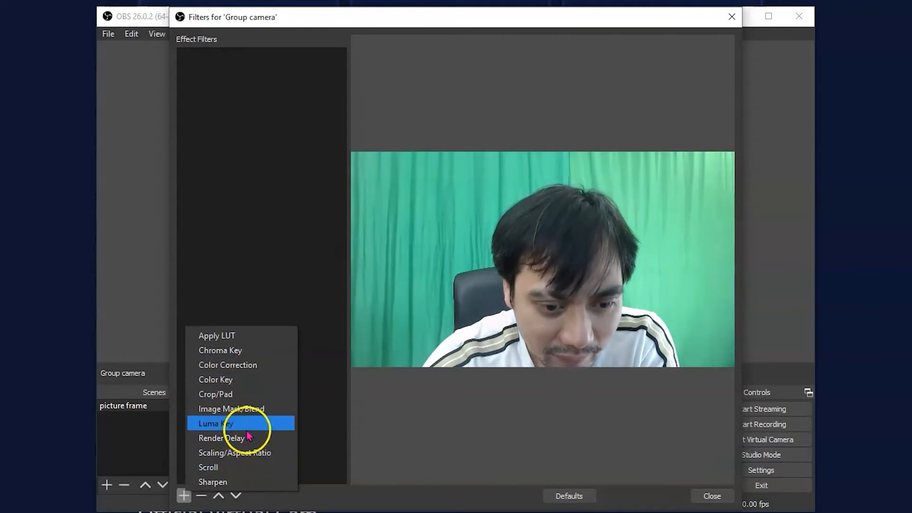
left_click(255, 409)
left_click(428, 287)
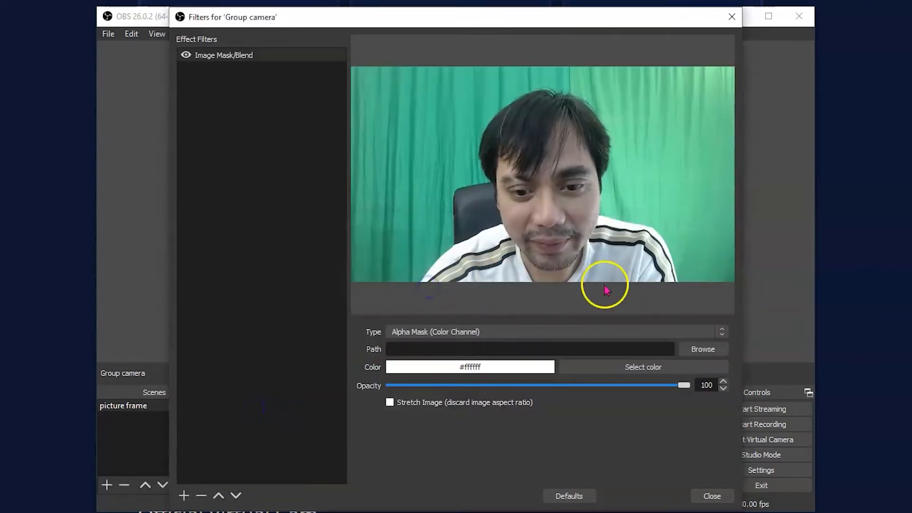
Load picture mask rectangle.png as the filter's mask image and close the filters
left_click(698, 353)
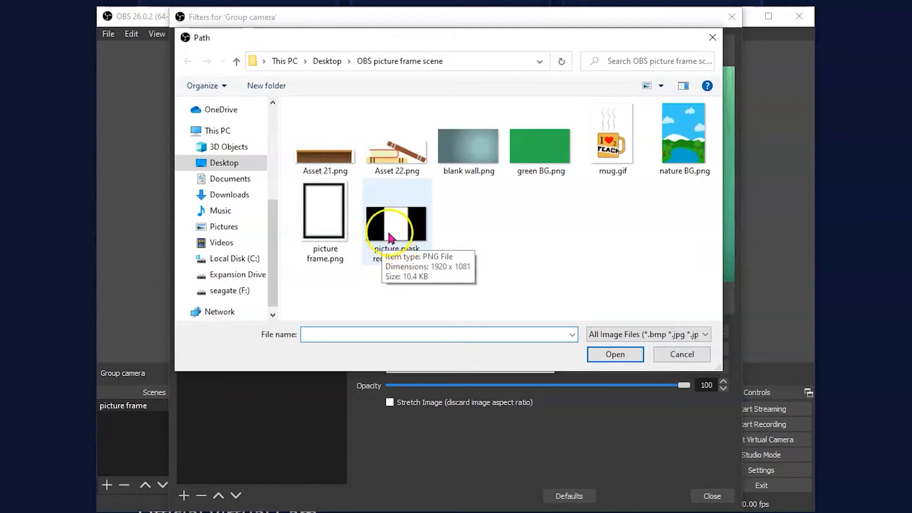
left_click(401, 226)
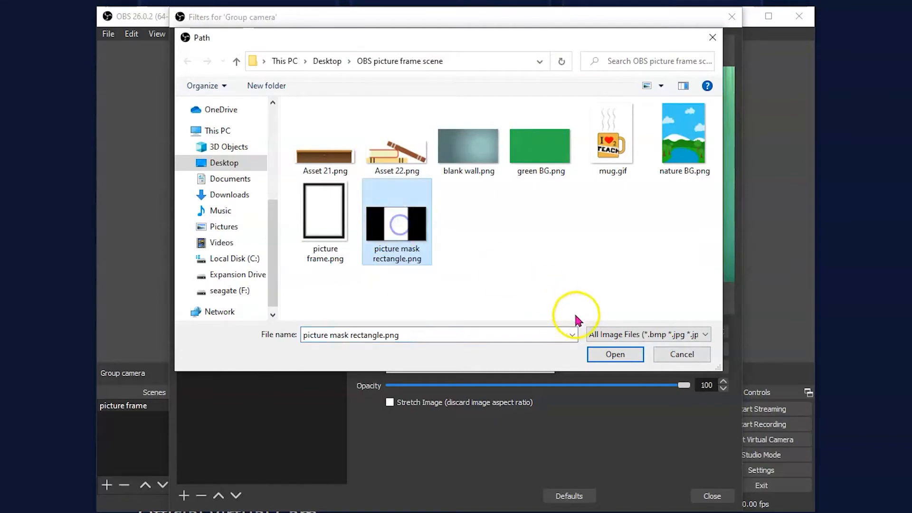
left_click(610, 357)
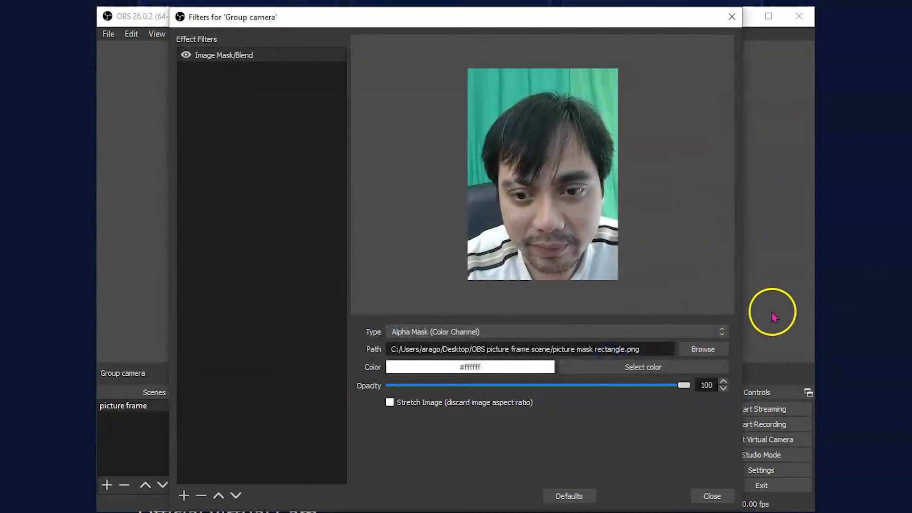
left_click(710, 495)
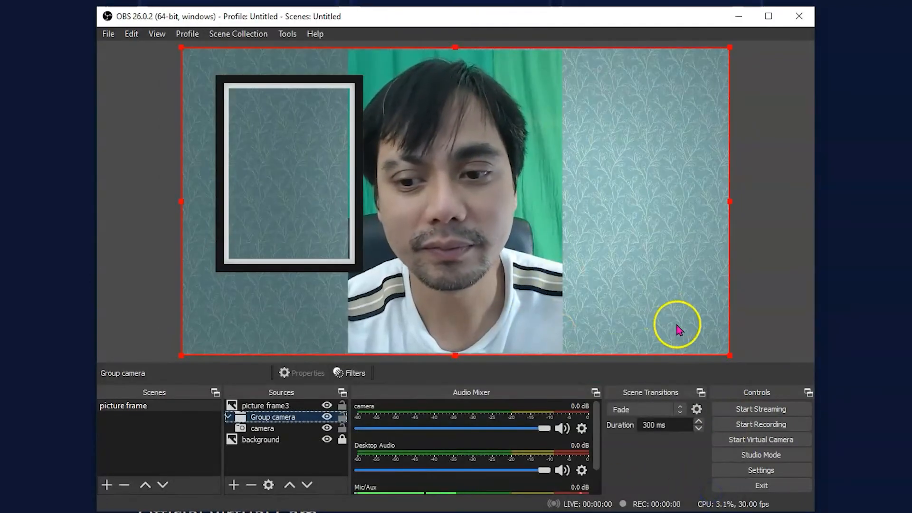
Shrink and move the masked Group camera to fit inside the picture frame, then lock picture frame3 and the group
left_click_drag(662, 328, 499, 244)
left_click_drag(421, 189, 346, 203)
left_click_drag(466, 275, 455, 269)
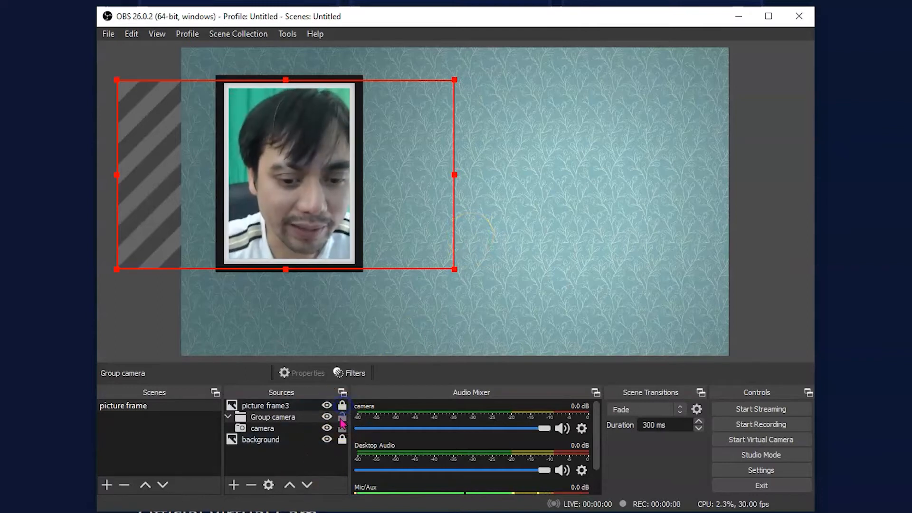
left_click(342, 418)
left_click(561, 257)
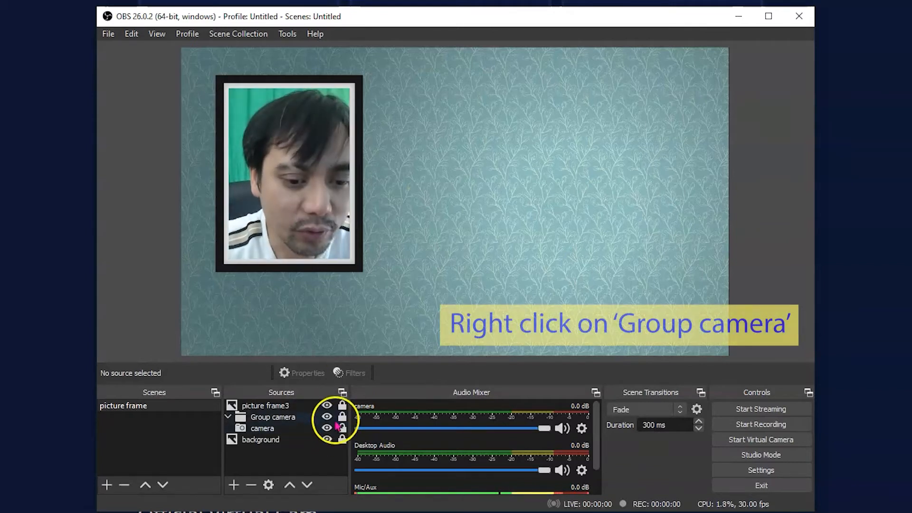
Add a Chroma Key filter with its default name to Group camera
right_click(284, 418)
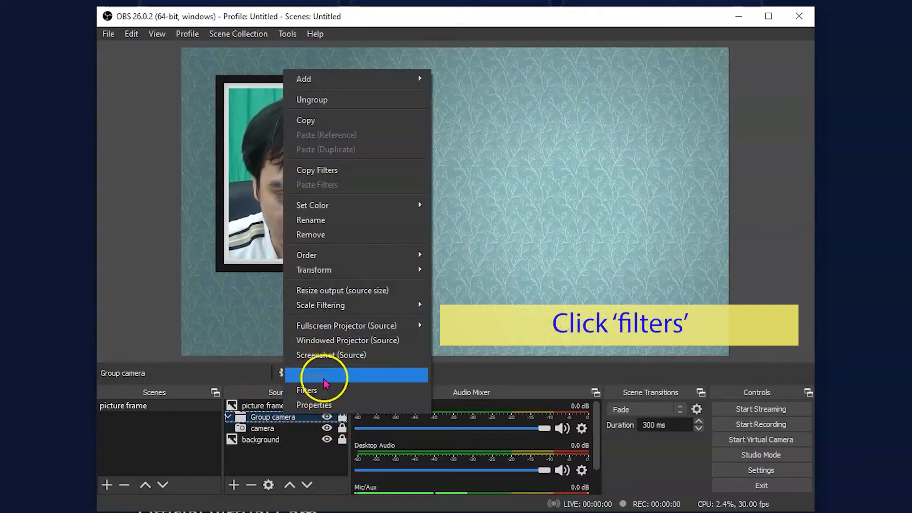
left_click(308, 390)
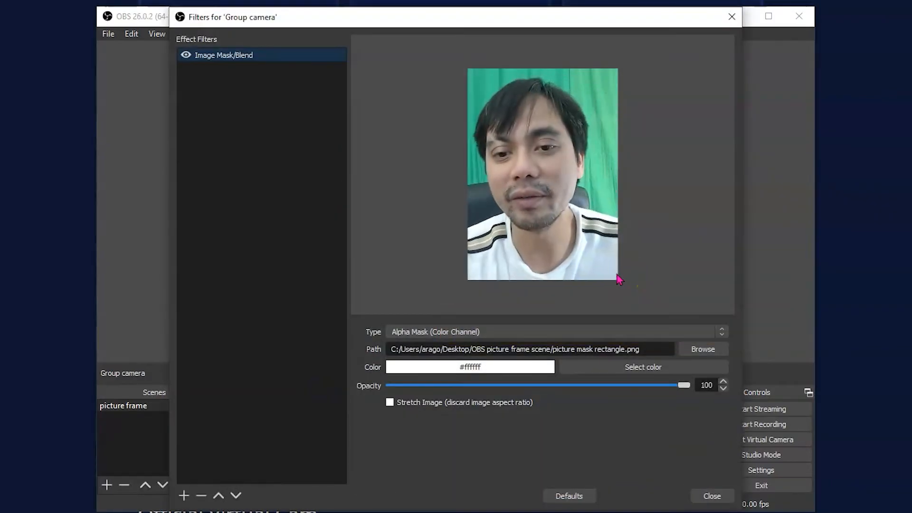
left_click(701, 350)
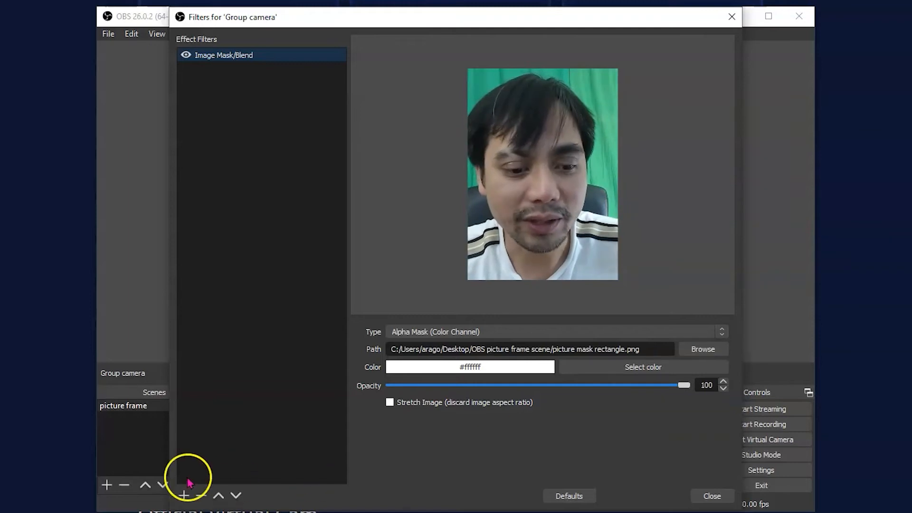
left_click(184, 496)
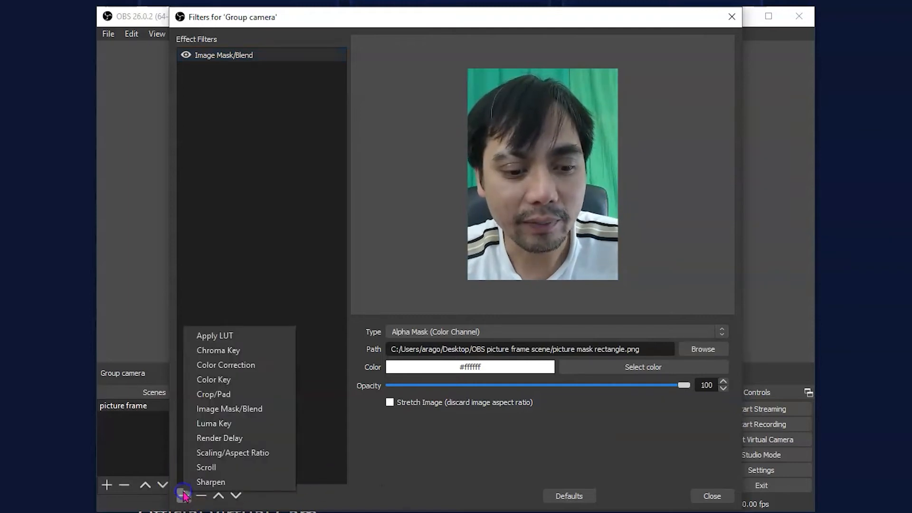
left_click(238, 350)
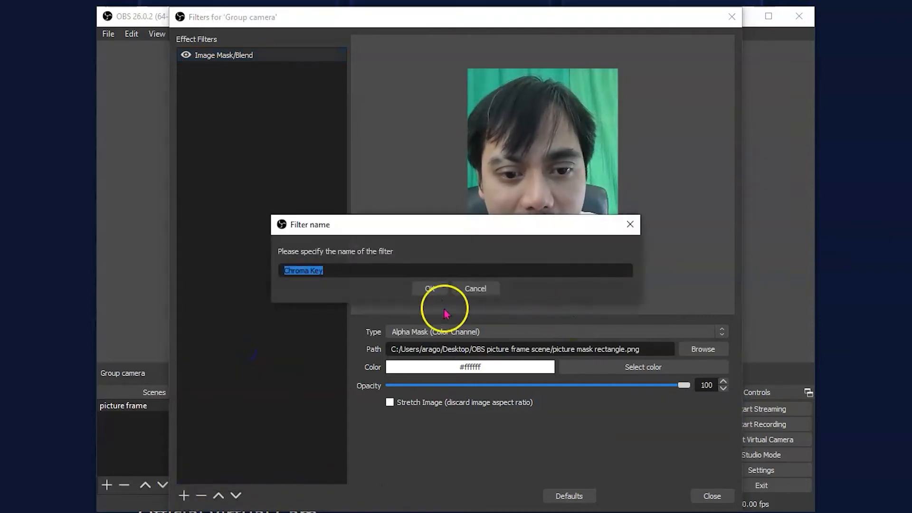
left_click(432, 288)
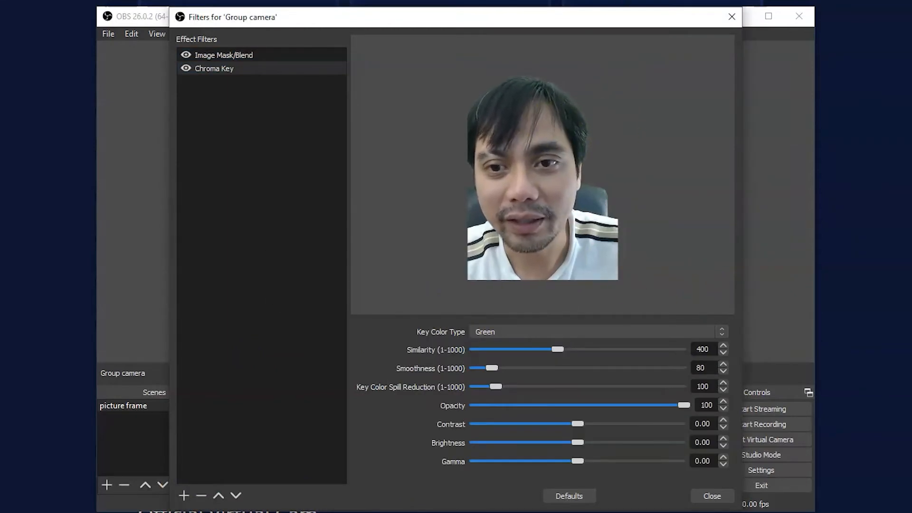
Set the Chroma Key similarity to 395 and smoothness to 27, then close the filters
left_click_drag(616, 19, 627, 5)
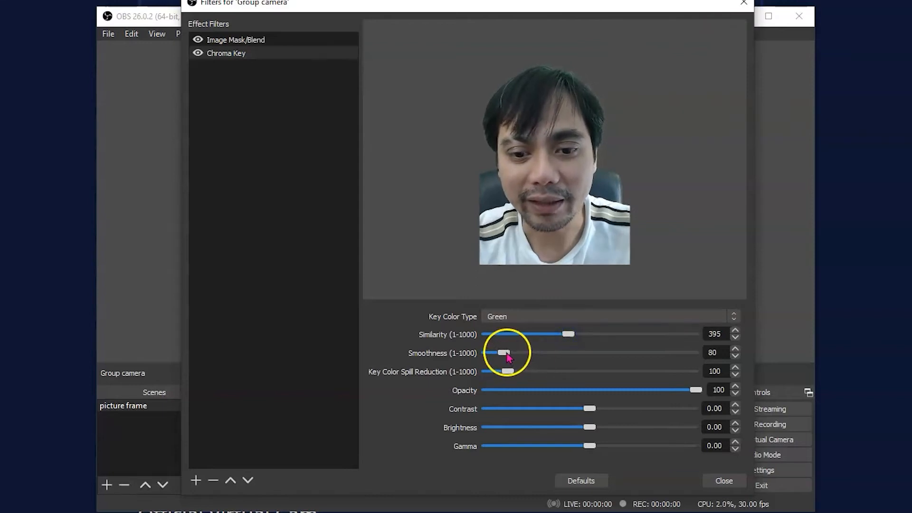
left_click_drag(494, 354, 492, 352)
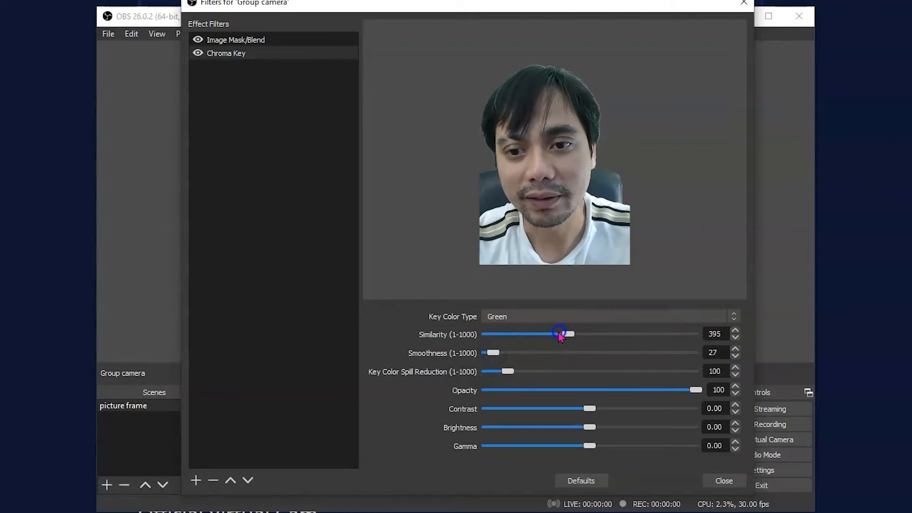
left_click(722, 481)
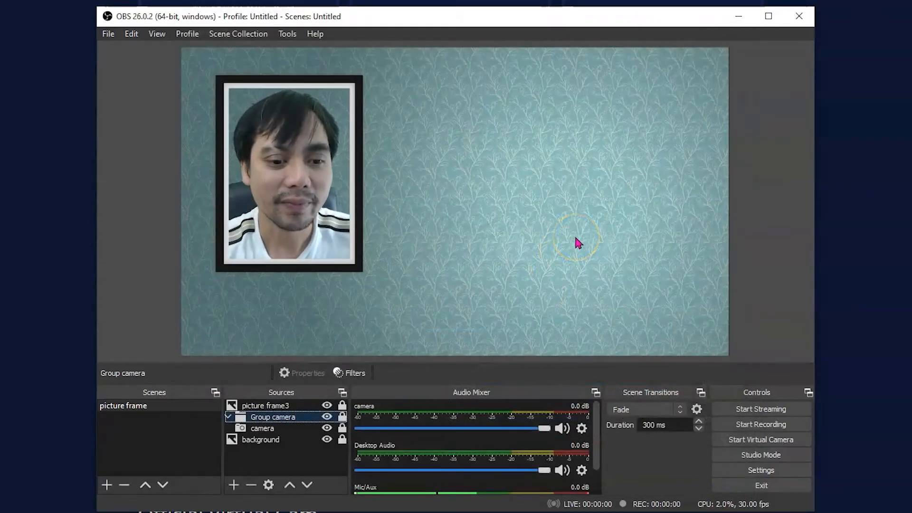
Add an image source named background nature 3 that uses nature BG.png
left_click(267, 457)
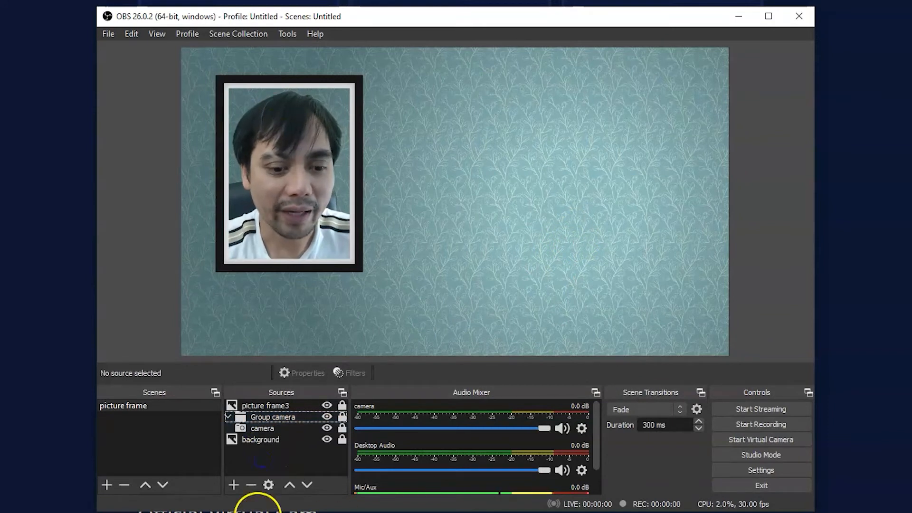
left_click(233, 484)
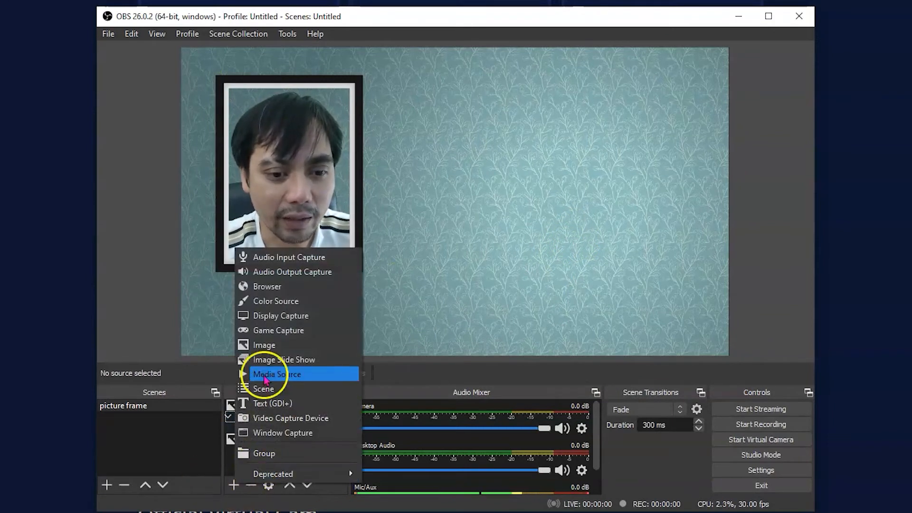
left_click(264, 344)
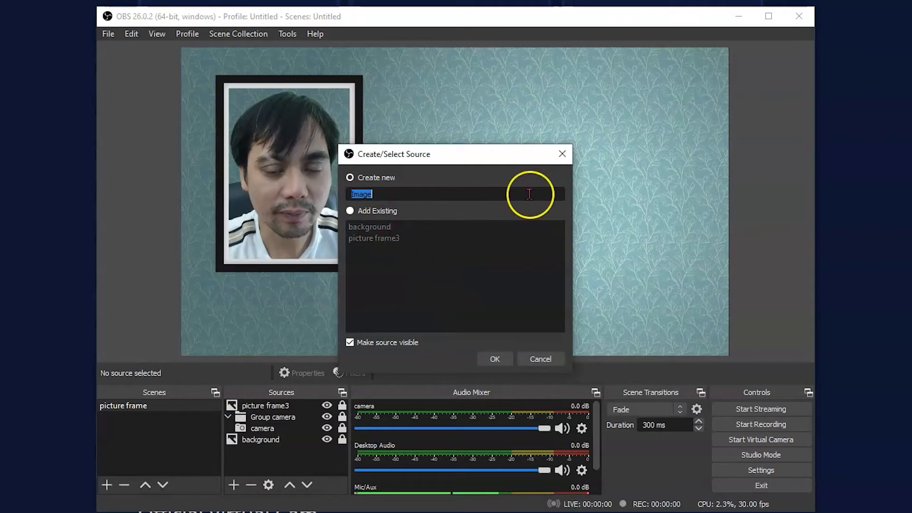
type("background nature 3")
key("Return")
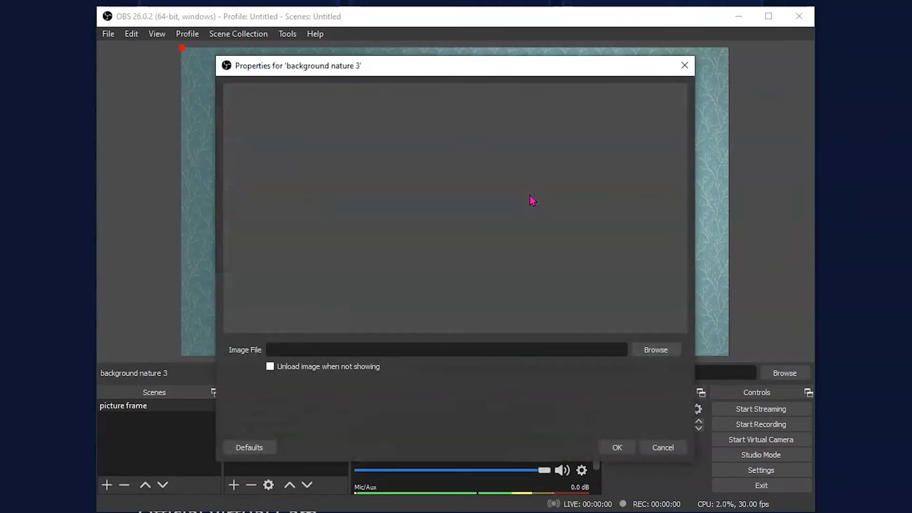
left_click(640, 349)
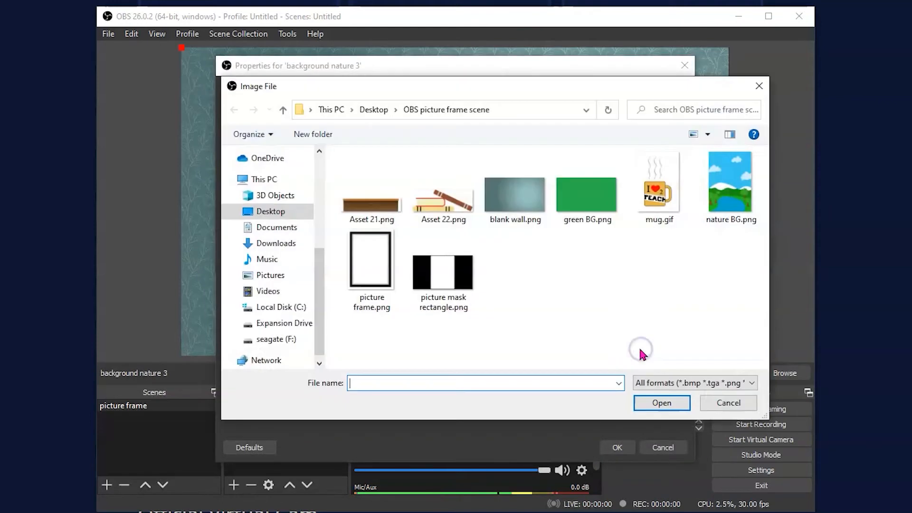
left_click(730, 187)
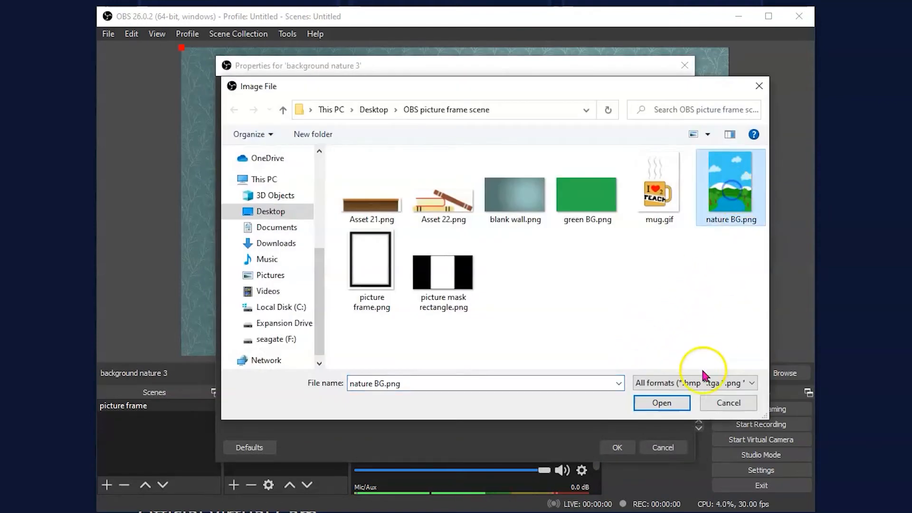
left_click(662, 403)
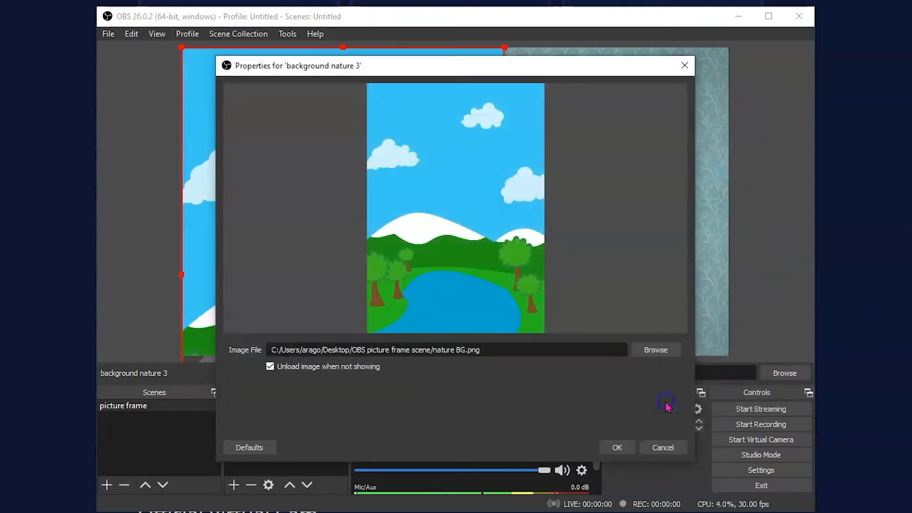
left_click(618, 448)
Shrink background nature 3 to fit within the picture frame and place it directly above background in the source order
left_click_drag(505, 48, 305, 294)
left_click_drag(281, 321, 320, 106)
left_click_drag(365, 284, 354, 267)
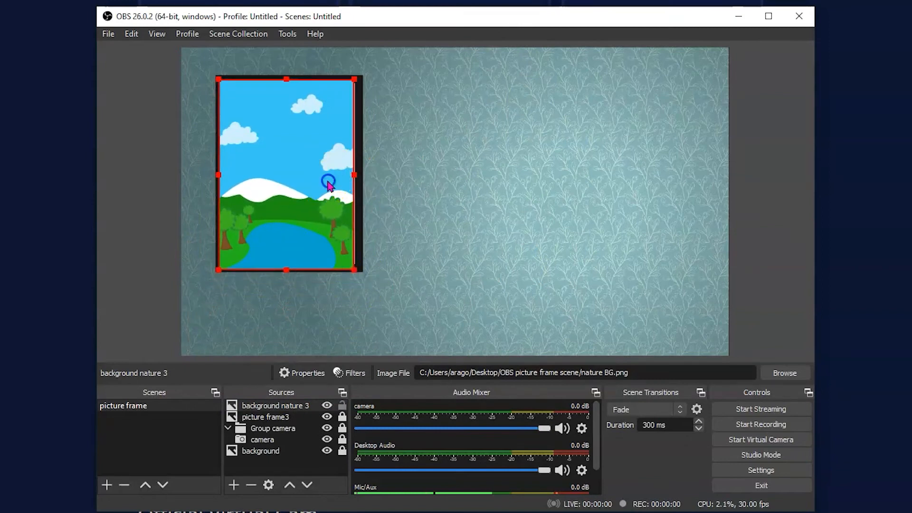
left_click_drag(328, 182, 331, 181)
left_click(267, 407)
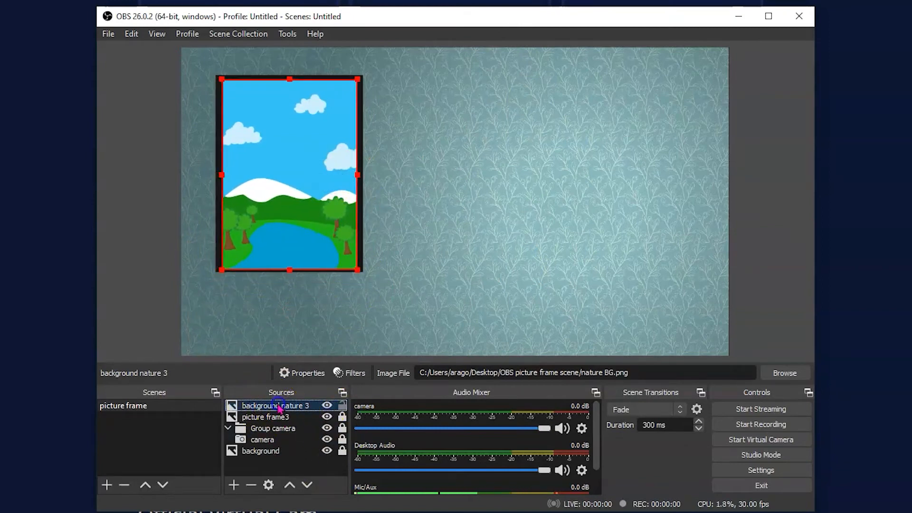
left_click_drag(280, 408, 280, 446)
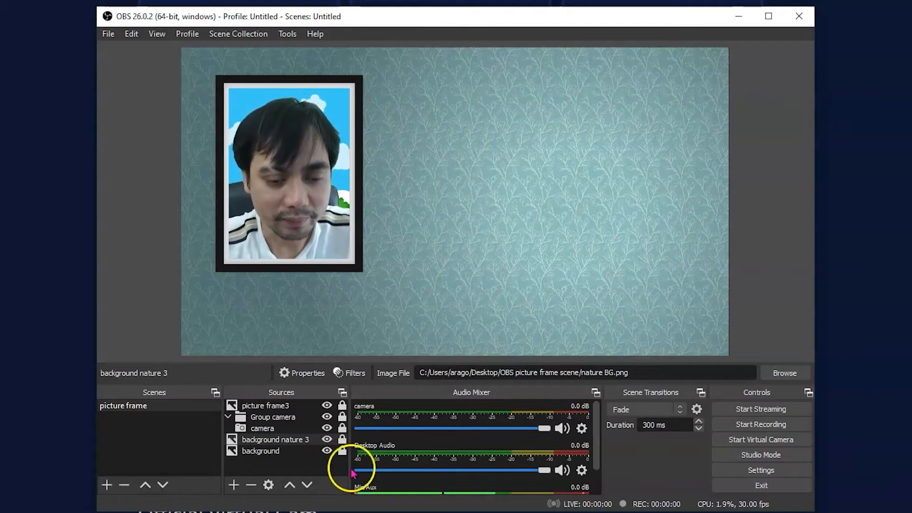
Add a Window Capture source named google slides
left_click(274, 461)
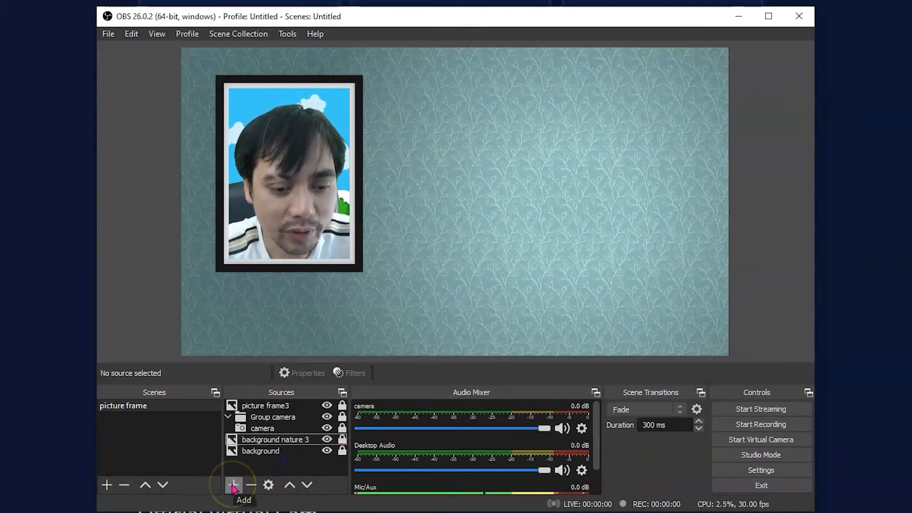
left_click(234, 485)
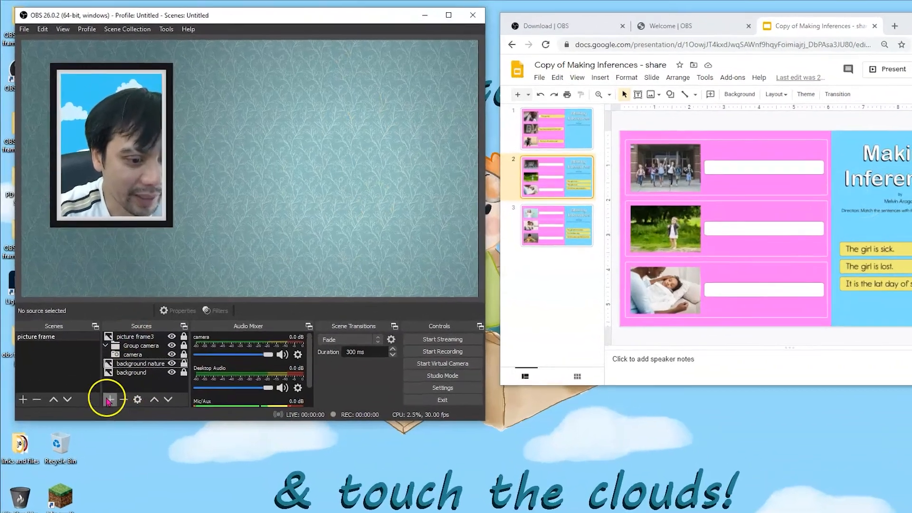
left_click(100, 367)
left_click(164, 449)
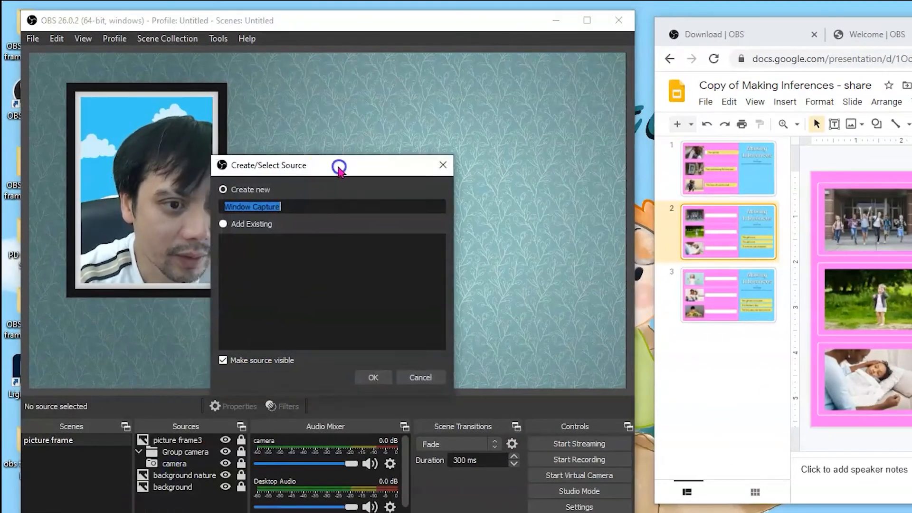
left_click_drag(339, 166, 369, 143)
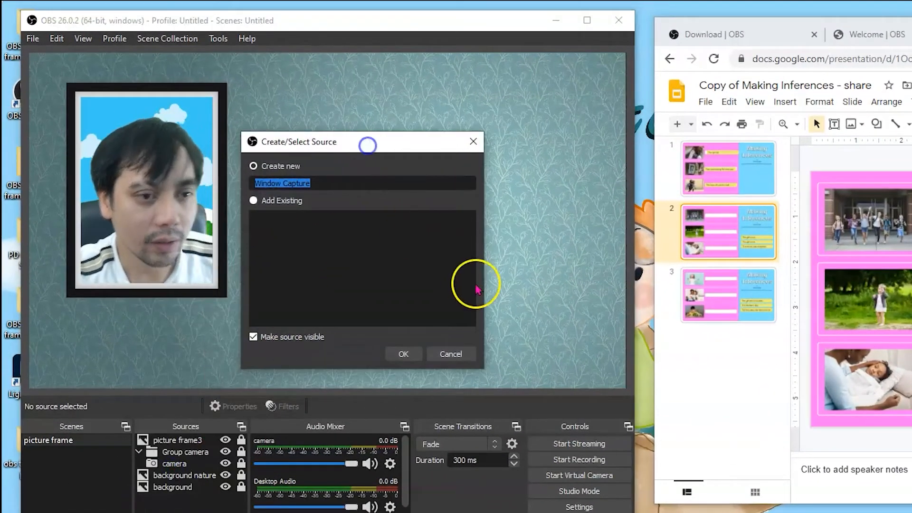
type("google slides")
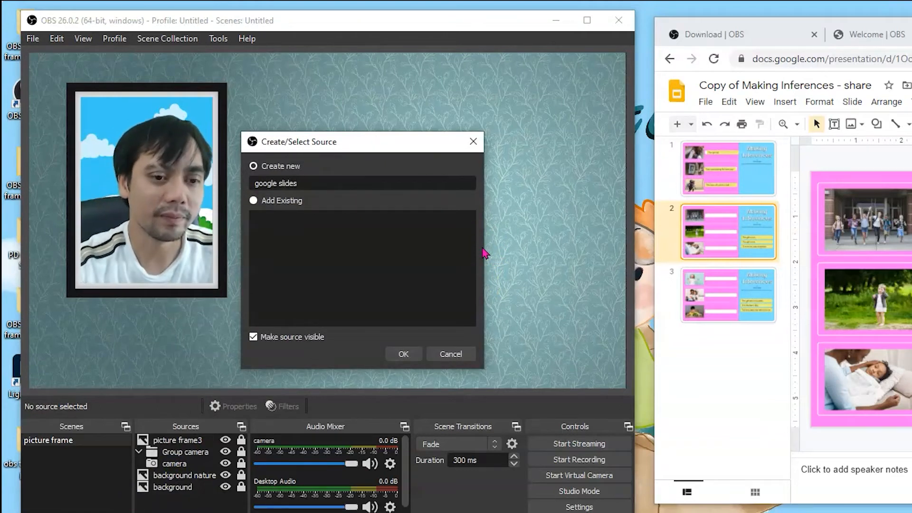
left_click(403, 354)
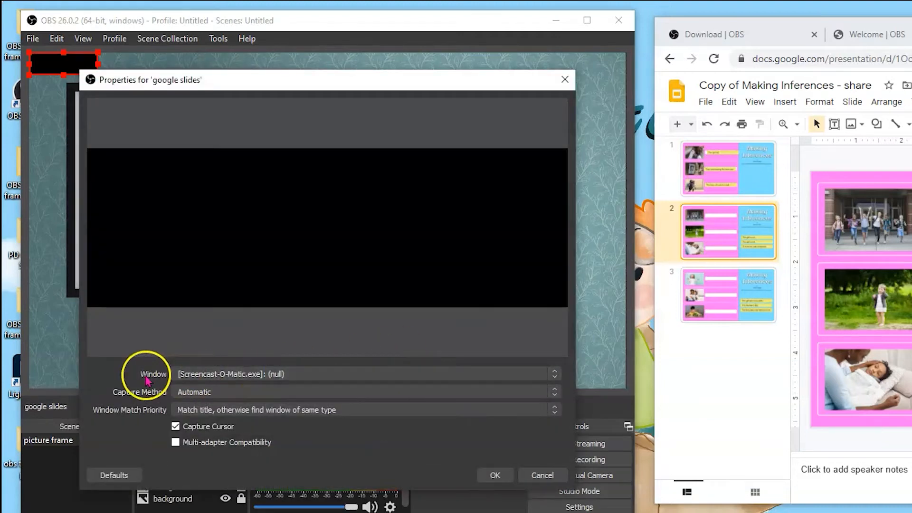
Capture the Chrome Making Inferences slides window using Windows Graphics Capture, matching title or otherwise same executable, and accept the properties
left_click(554, 375)
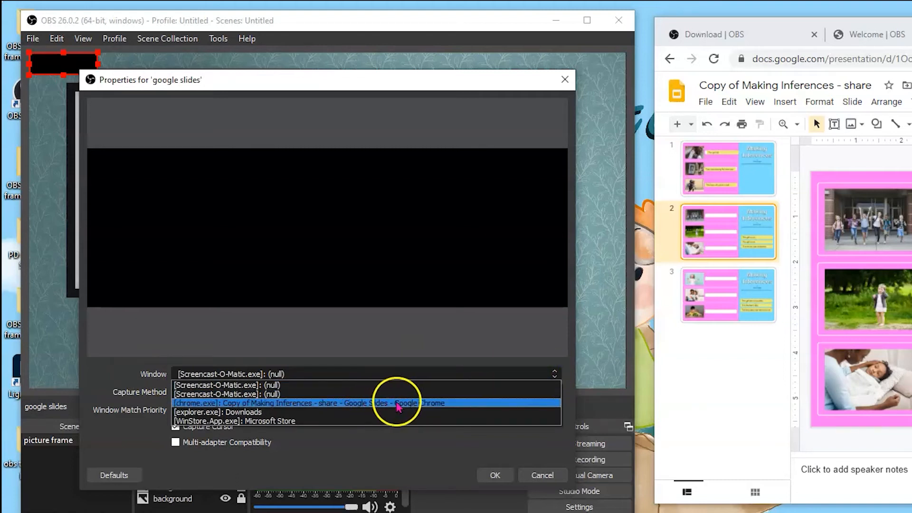
left_click(395, 403)
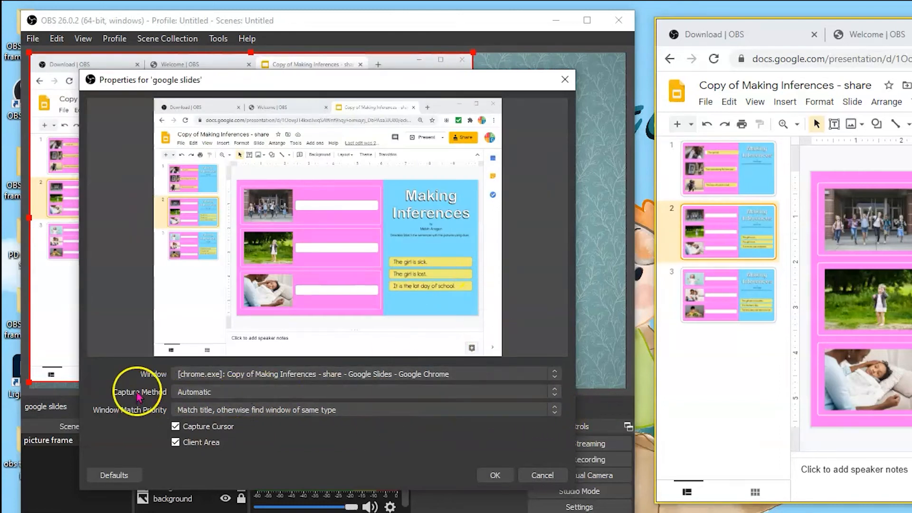
left_click(554, 394)
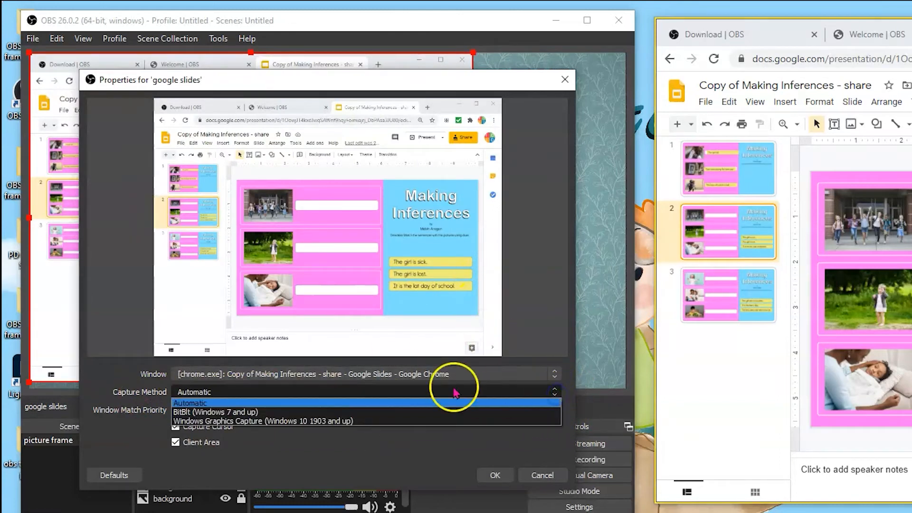
left_click(327, 423)
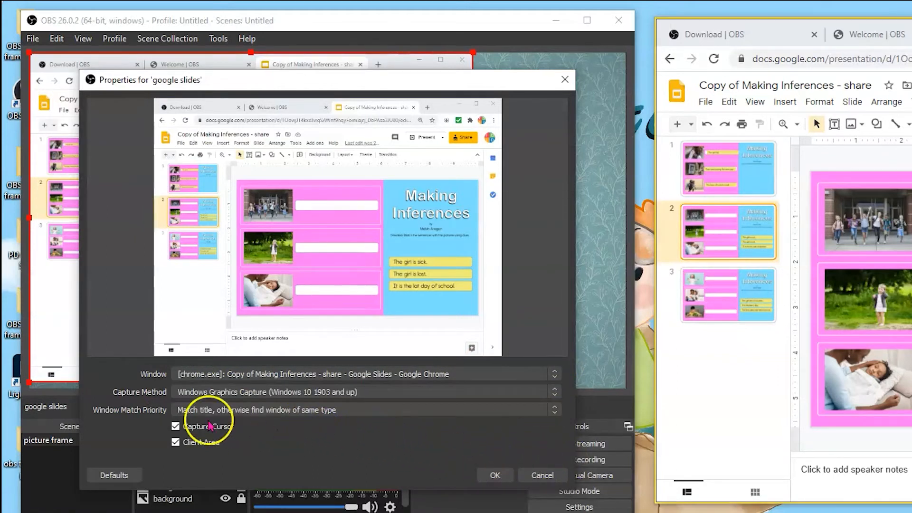
left_click(269, 412)
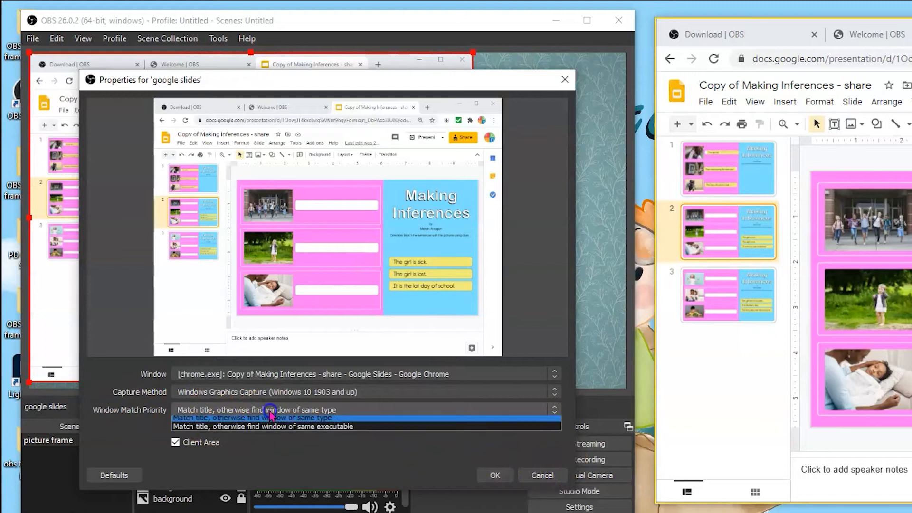
left_click(265, 436)
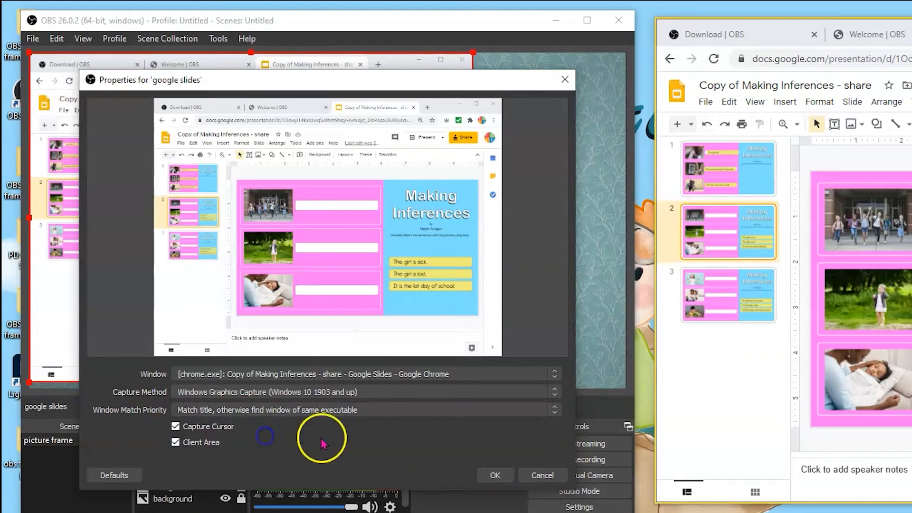
left_click(496, 475)
Move the google slides capture away from the webcam frame and crop all four sides down to the slide itself
left_click_drag(352, 223, 496, 231)
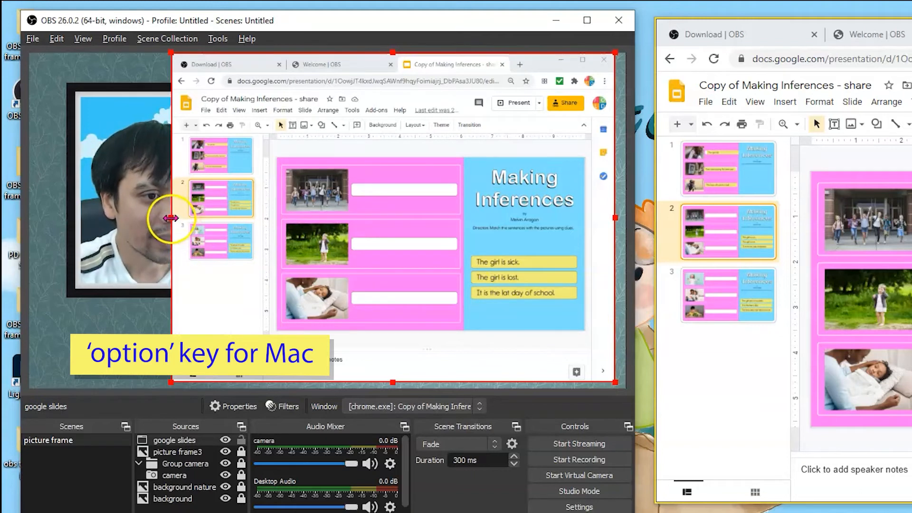
left_click_drag(177, 218, 276, 226)
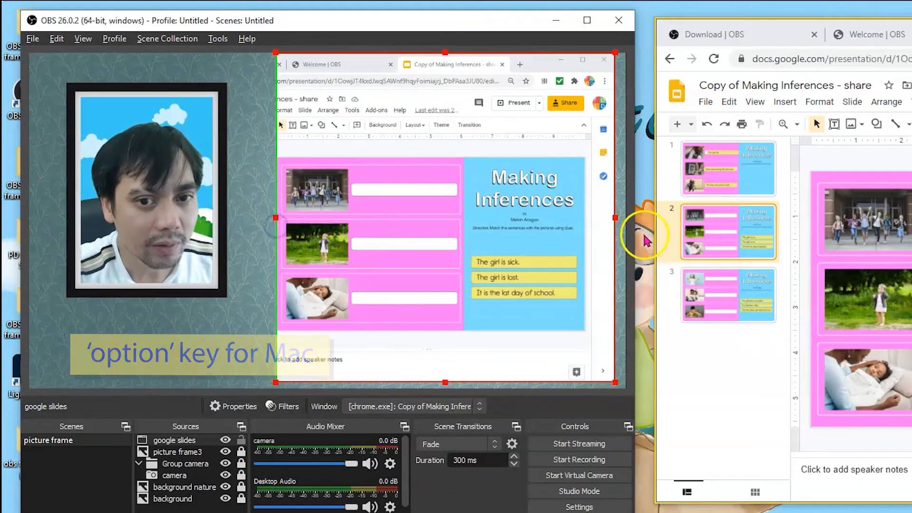
left_click_drag(616, 219, 587, 221)
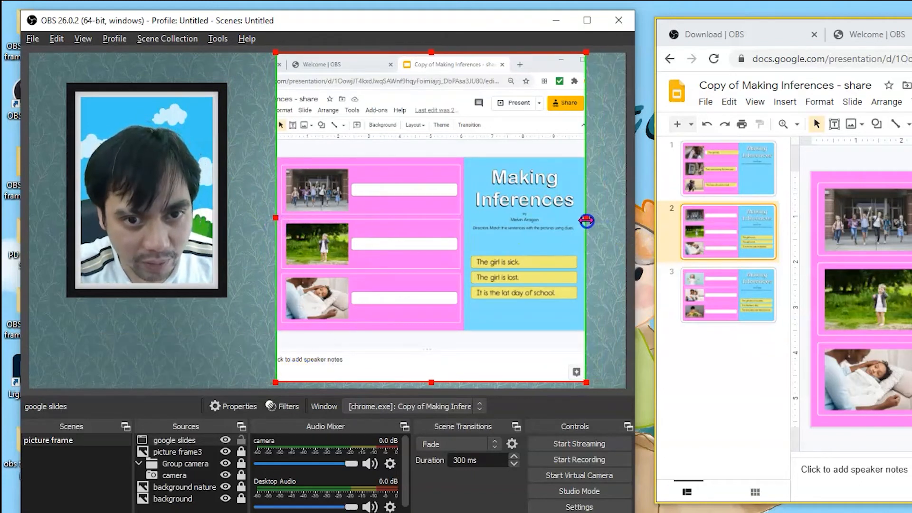
left_click_drag(431, 50, 426, 156)
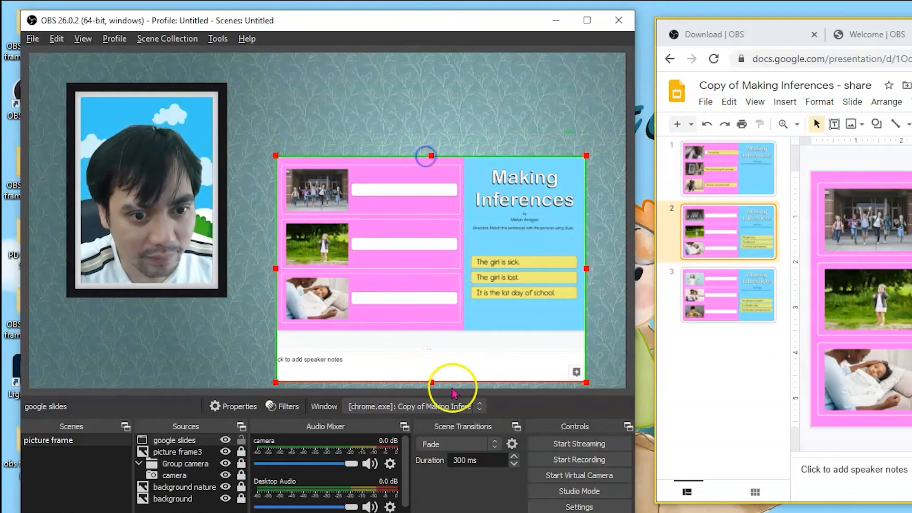
left_click_drag(433, 383, 447, 331)
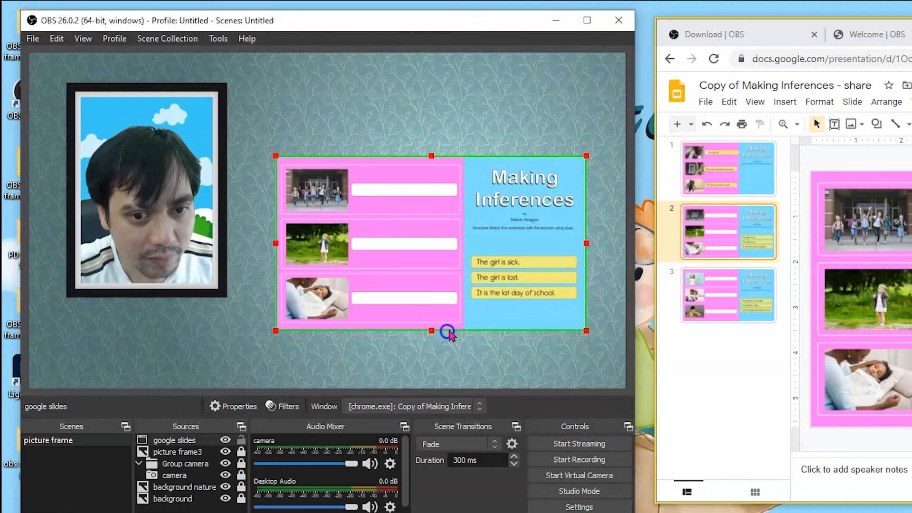
Position the cropped slide beside the picture frame and enlarge it to fill the free wall space, then deselect it
left_click_drag(455, 208, 414, 169)
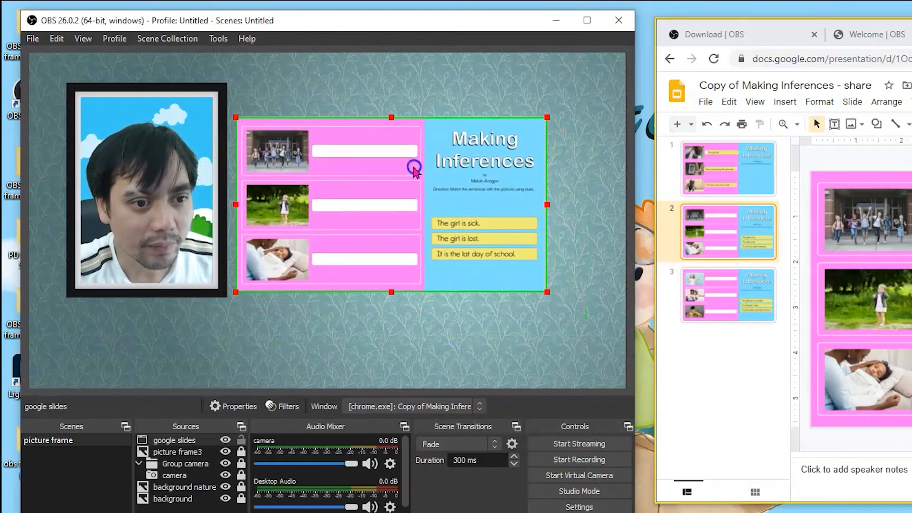
left_click_drag(549, 119, 617, 324)
left_click(532, 360)
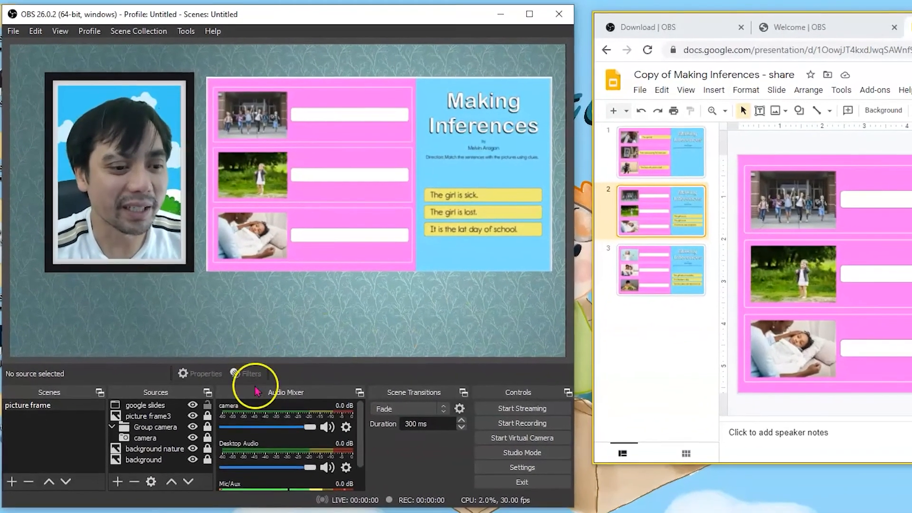
Add an image source named drawer that uses Asset 21.png
left_click(117, 482)
left_click(199, 350)
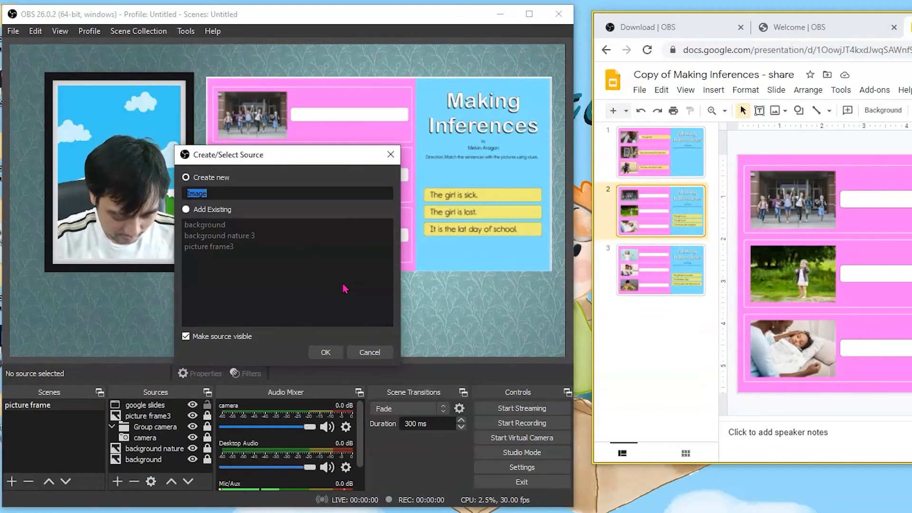
left_click(326, 353)
left_click(110, 360)
left_click(481, 343)
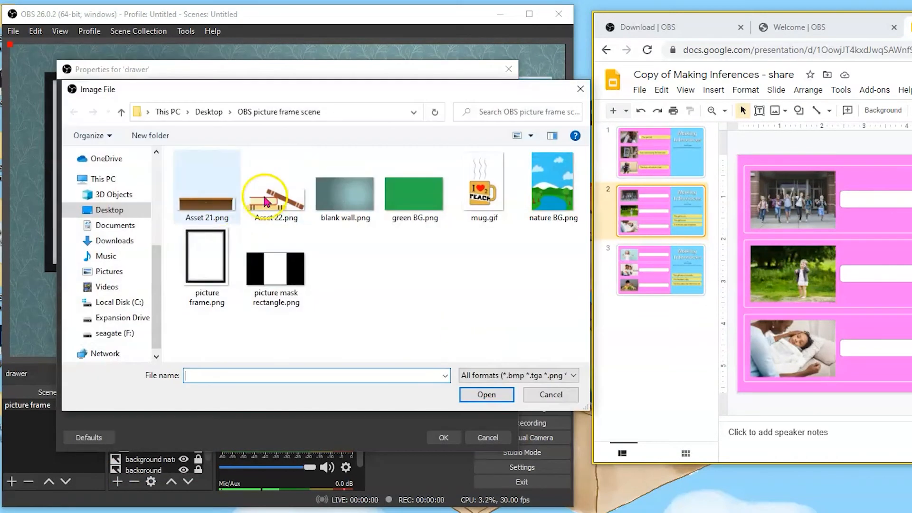
left_click(212, 187)
left_click(486, 394)
left_click(444, 438)
Shrink the drawer and place it along the scene's bottom edge beneath the picture frame
left_click_drag(190, 80, 208, 311)
left_click_drag(388, 277, 265, 309)
left_click_drag(194, 327, 195, 339)
Add an image source named books that uses Asset 22.png
left_click(117, 481)
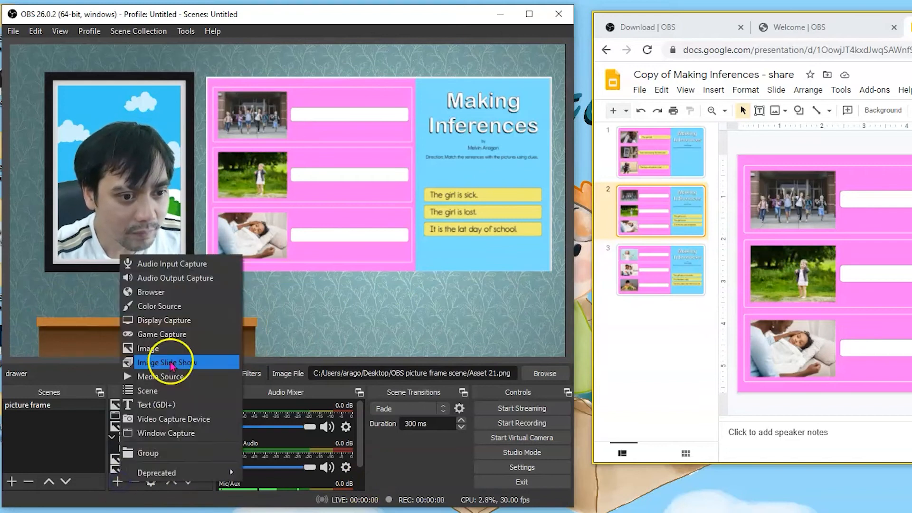
left_click(161, 359)
left_click(325, 352)
left_click(479, 341)
double_click(273, 183)
left_click(442, 435)
Shrink the books and set them on the left end of the drawer's top
left_click_drag(62, 86, 115, 310)
left_click_drag(214, 267, 130, 297)
left_click_drag(94, 313, 82, 313)
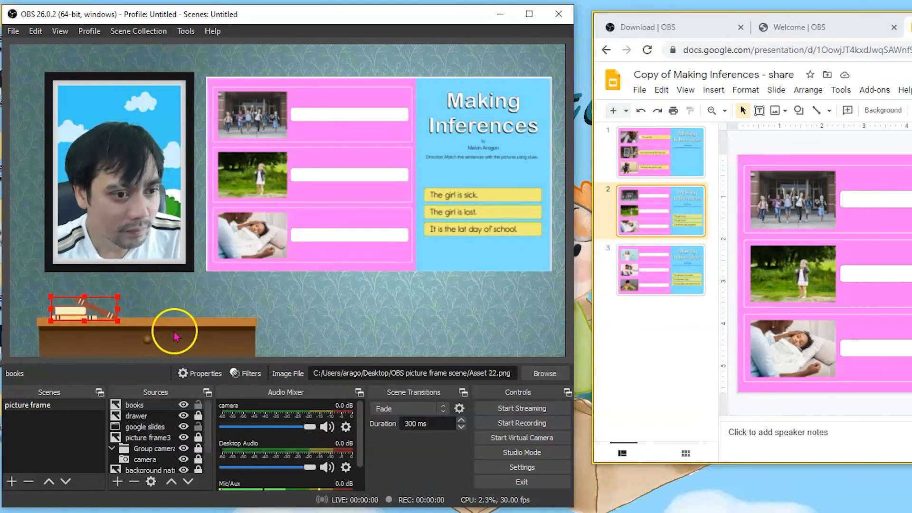
Add an image source named coffee that uses mug.gif
left_click(118, 481)
left_click(161, 360)
type("coffee")
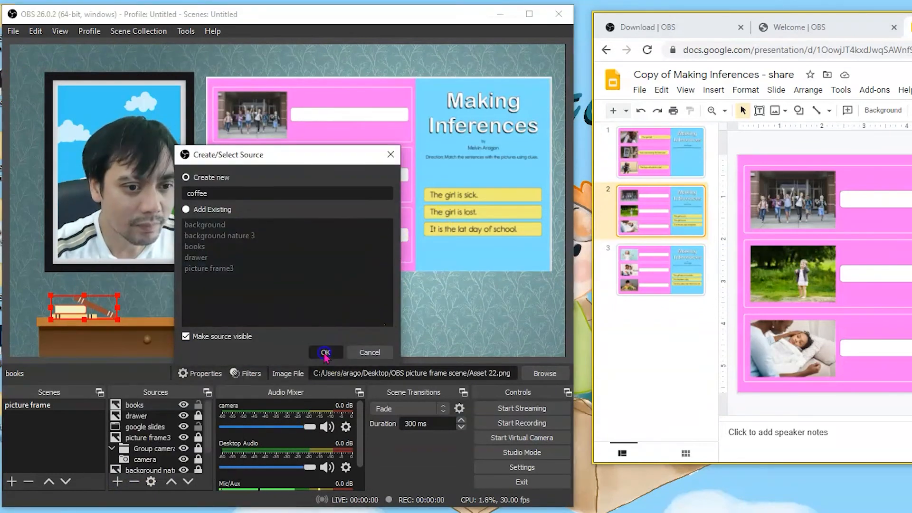
left_click(325, 352)
left_click(480, 343)
double_click(480, 188)
left_click(444, 437)
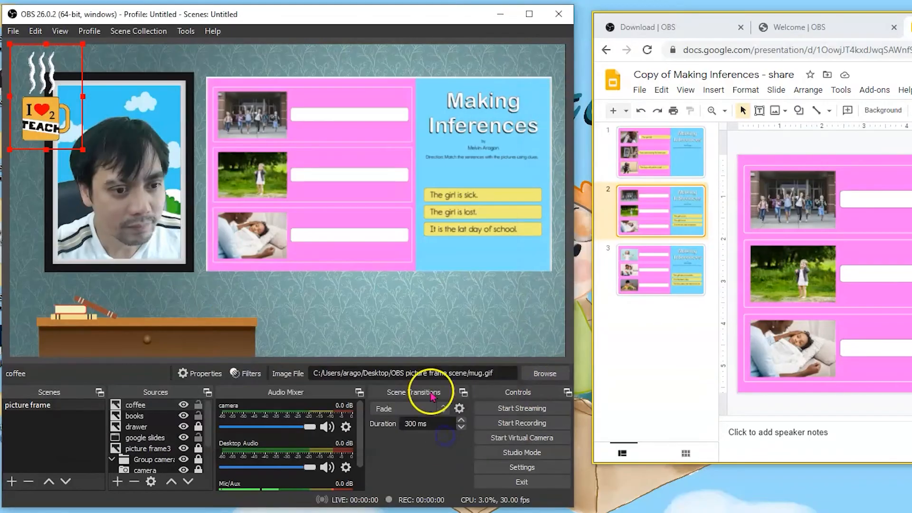
Set the steaming coffee mug on the drawer's top, near its right end
left_click_drag(33, 110, 158, 277)
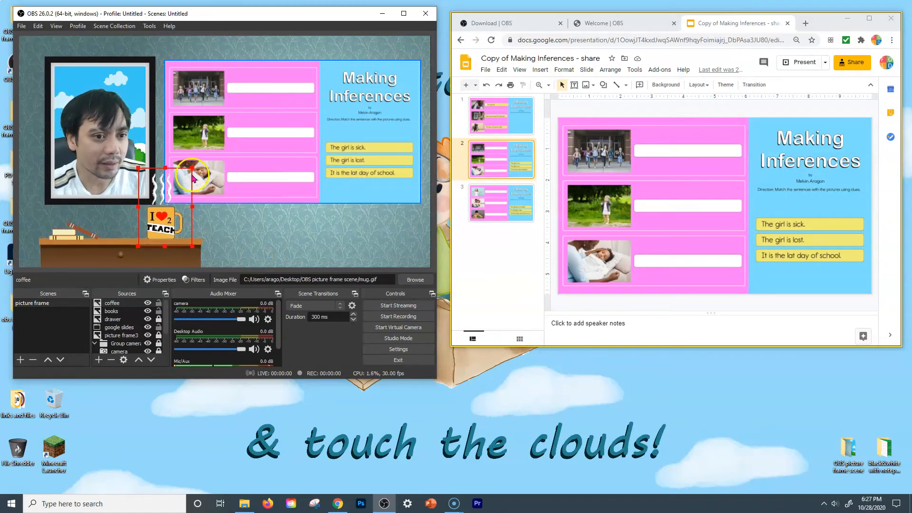
left_click(269, 238)
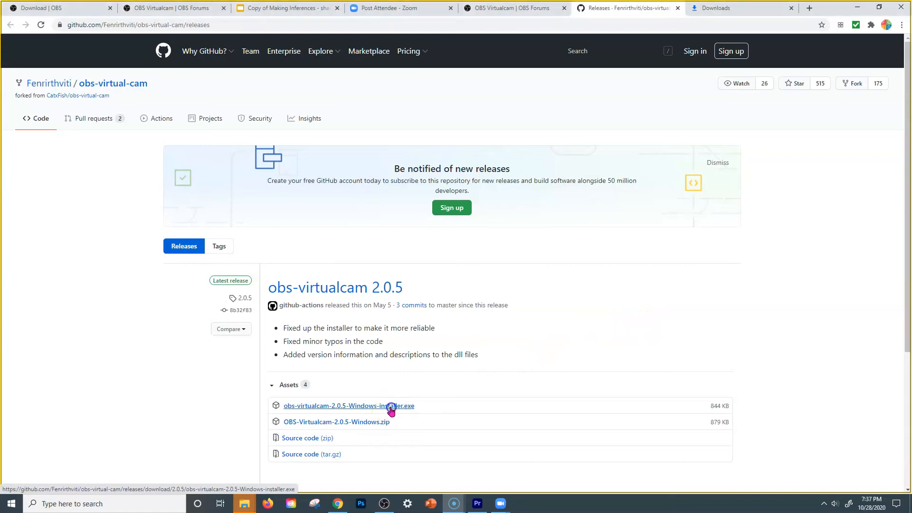
Download obs-virtualcam-2.0.5-Windows-installer.exe from the GitHub release and run through its installation
left_click(391, 407)
left_click(52, 480)
left_click(509, 328)
left_click(508, 328)
left_click(509, 327)
left_click(508, 327)
left_click(507, 327)
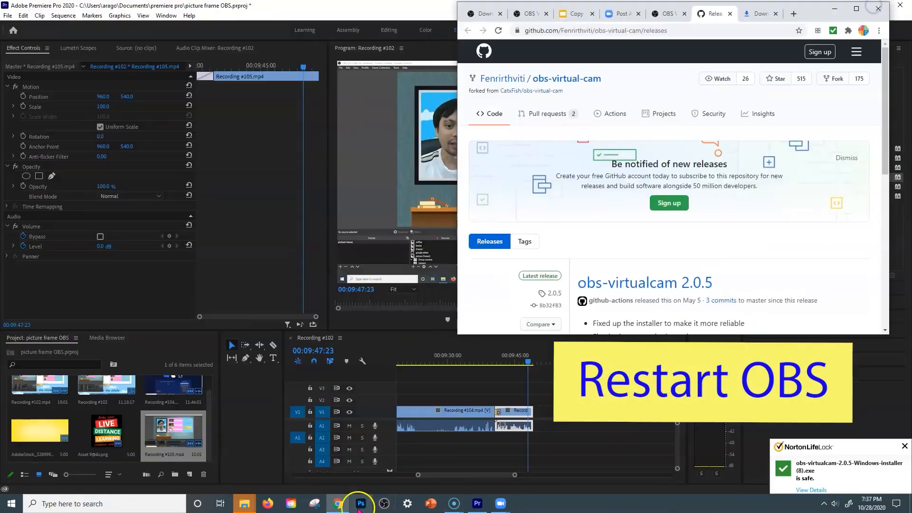
Reopen OBS and start the VirtualCam output with OBS-Camera as the target camera
left_click(385, 503)
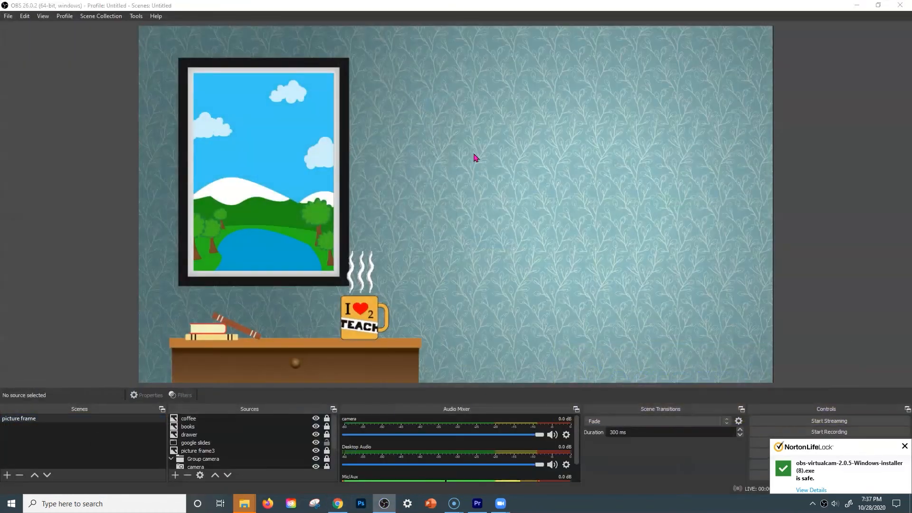
left_click(877, 6)
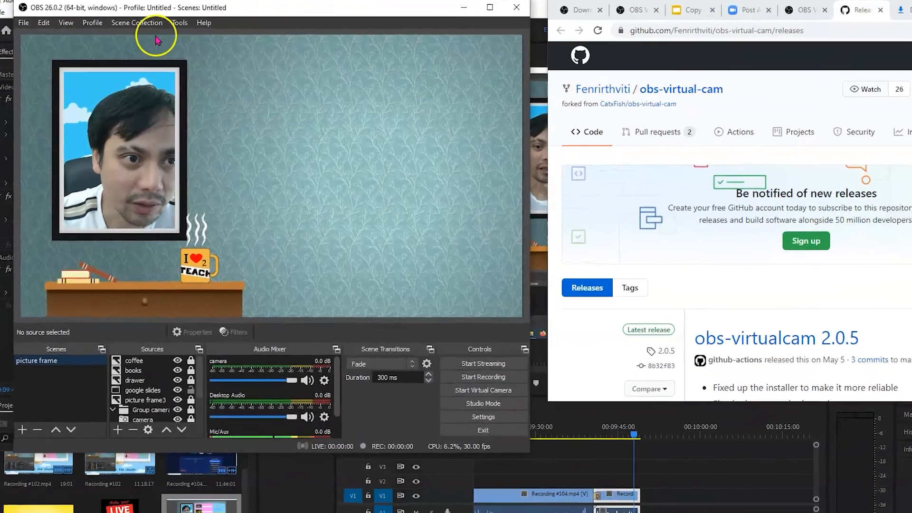
left_click(140, 24)
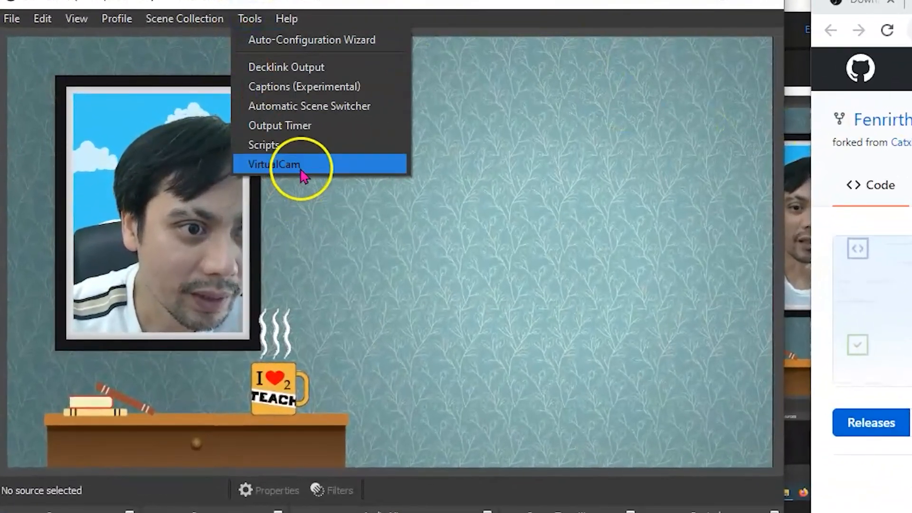
left_click(307, 154)
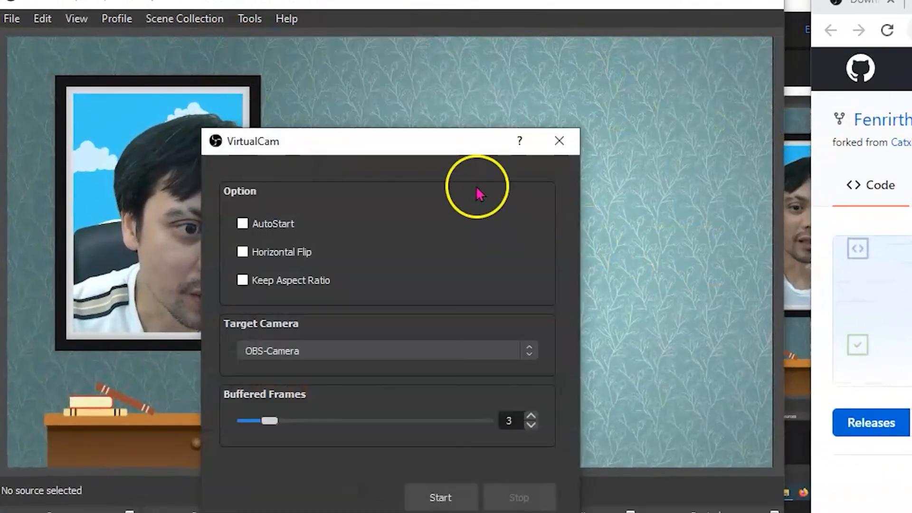
left_click_drag(448, 148, 641, 80)
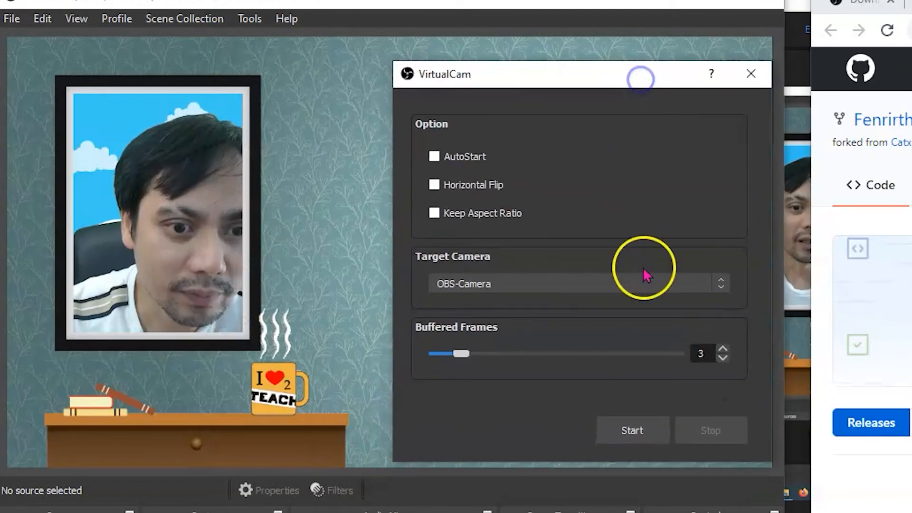
left_click(635, 431)
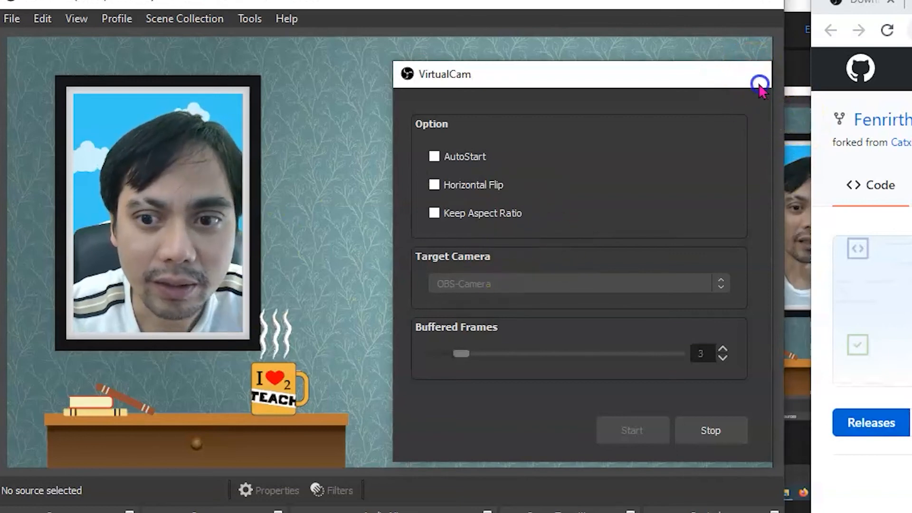
left_click(751, 73)
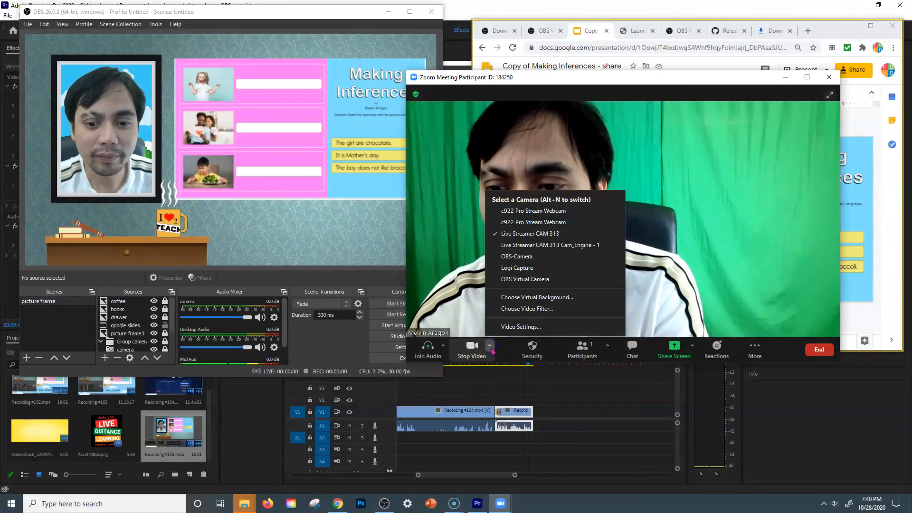
Switch to Zoom and select OBS-Camera as the meeting's camera
left_click(490, 345)
left_click(490, 346)
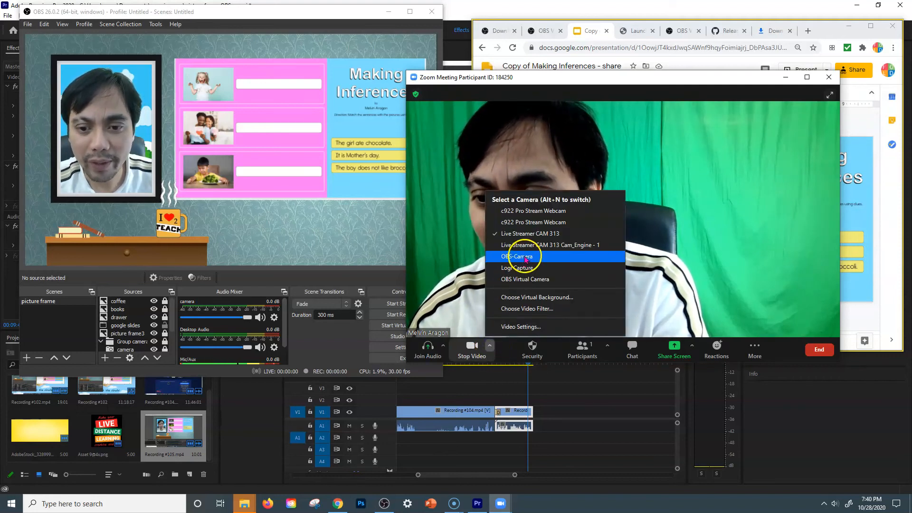
key("Return")
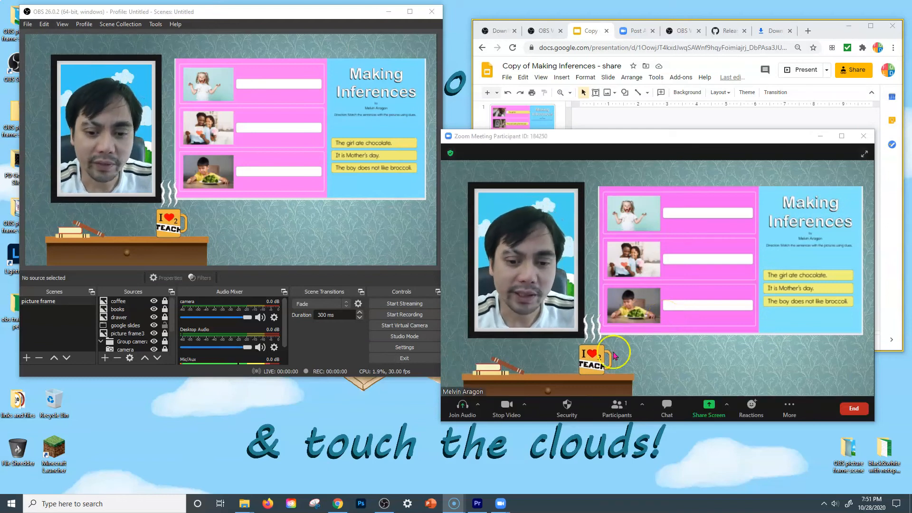
Shrink the Zoom meeting window and move it down so it clears most of the Google Slides window
left_click(461, 410)
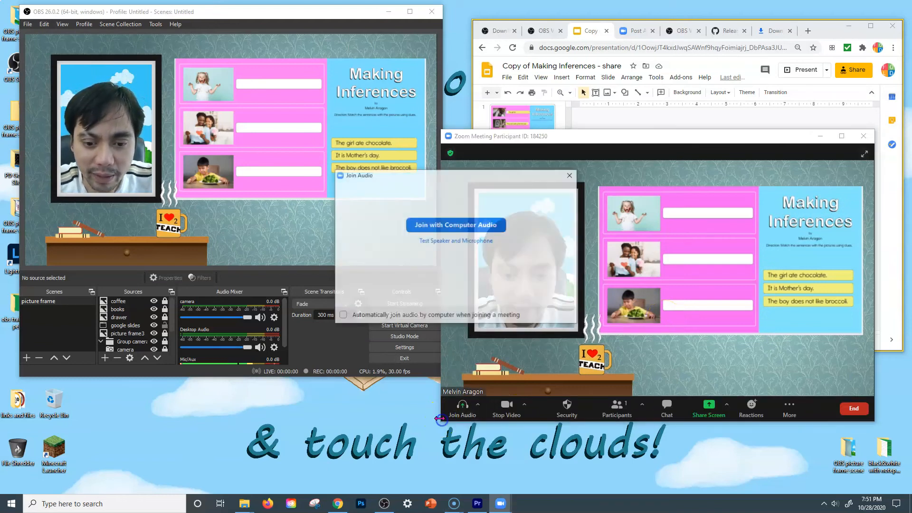
left_click(573, 176)
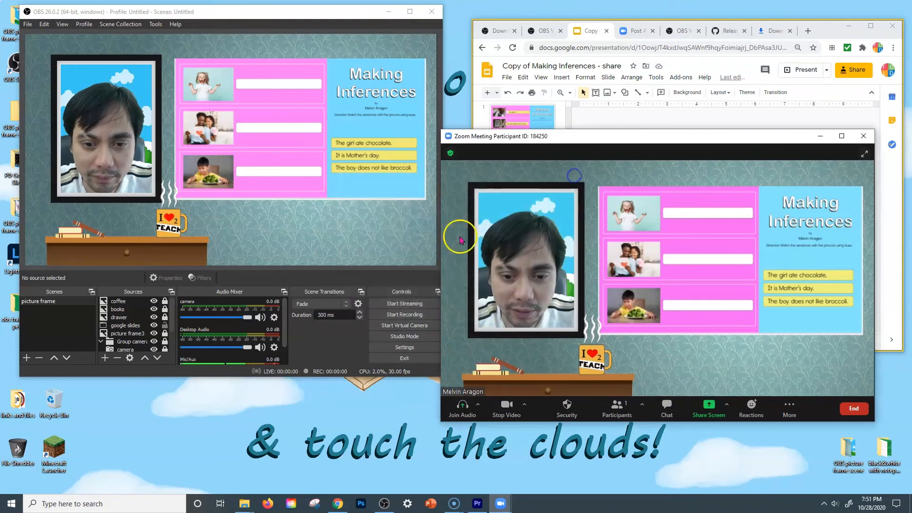
left_click_drag(442, 179, 563, 179)
left_click_drag(717, 129, 714, 230)
left_click_drag(732, 239, 761, 321)
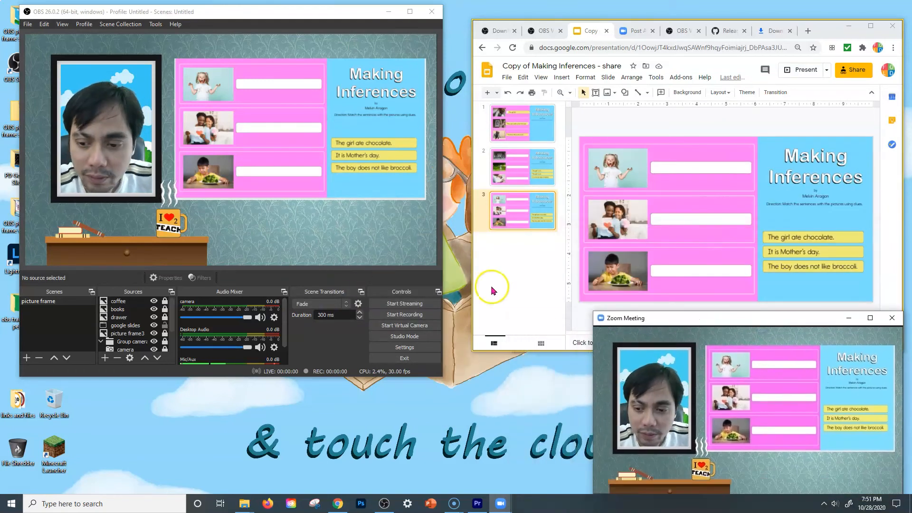
Open a windowed projector of the OBS preview and place it beside the Zoom meeting window
right_click(299, 233)
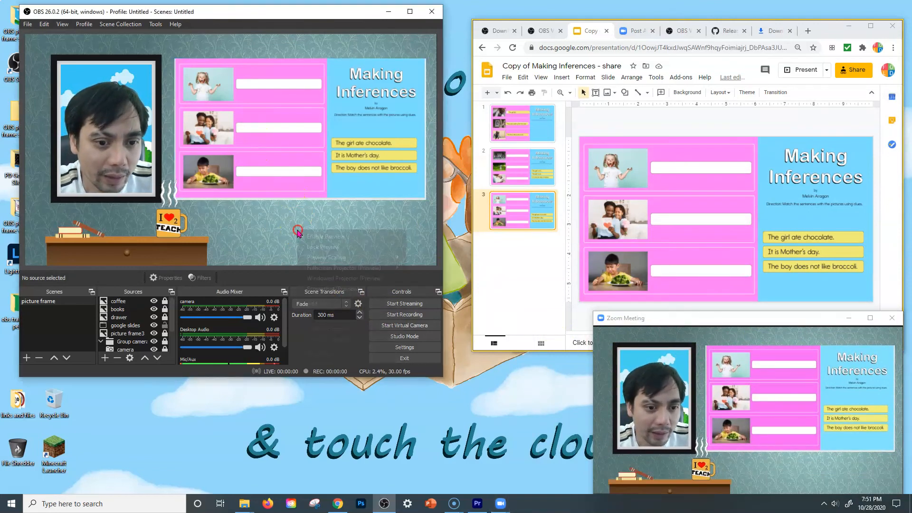
left_click(375, 245)
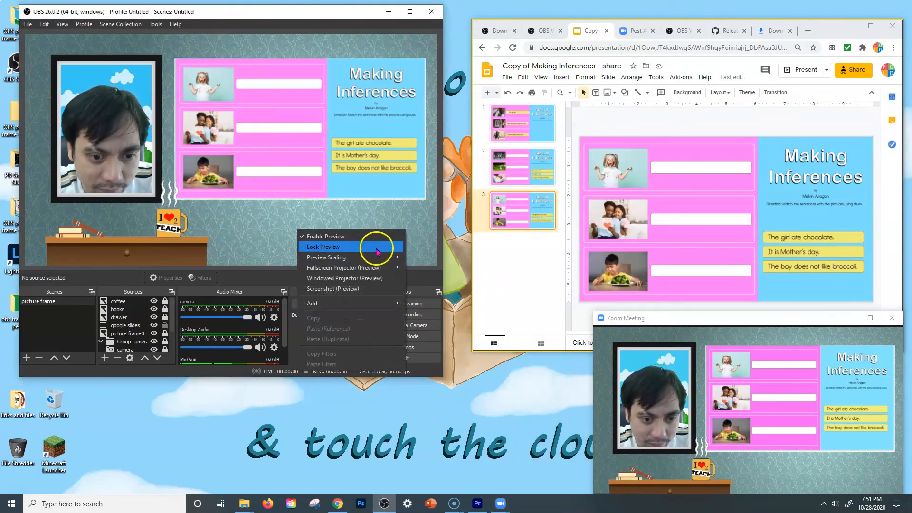
left_click(373, 278)
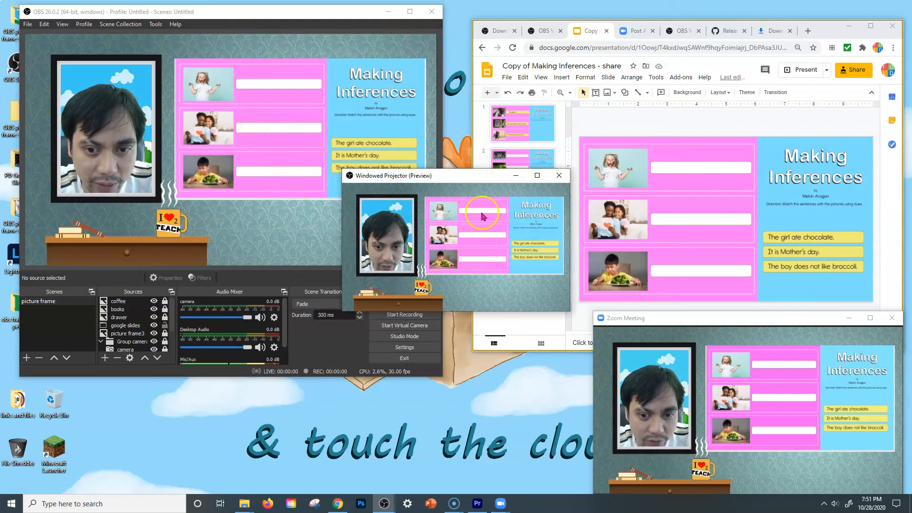
left_click_drag(490, 181, 579, 355)
left_click(468, 359)
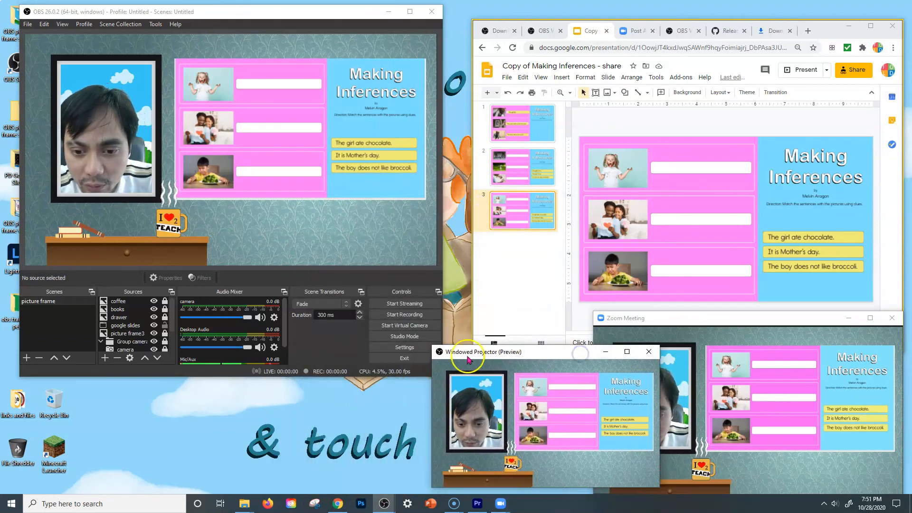
left_click_drag(562, 354, 524, 347)
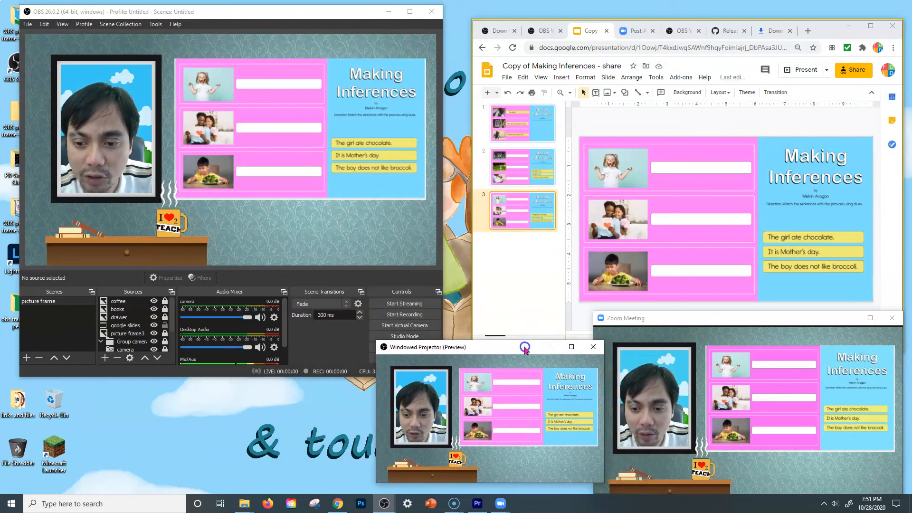
Share the Windowed Projector (Preview) window in the Zoom meeting with computer sound included
left_click_drag(742, 321, 718, 293)
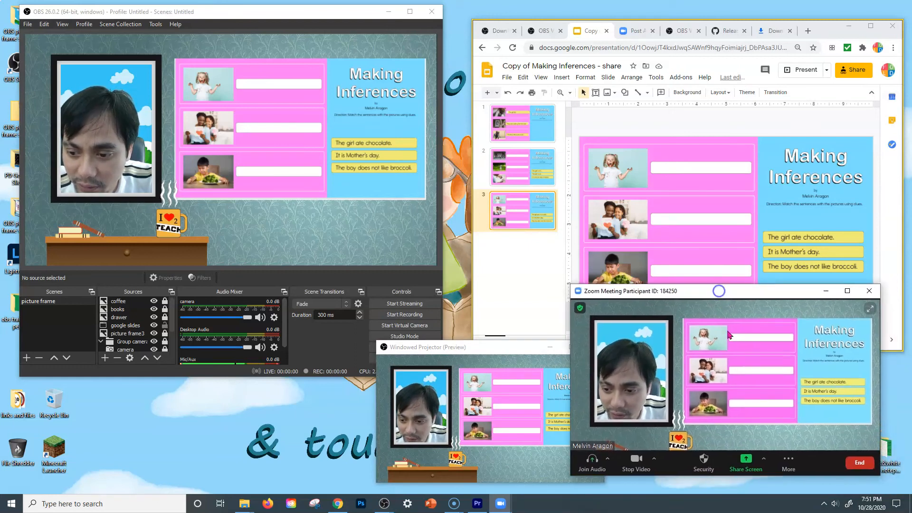
left_click(739, 461)
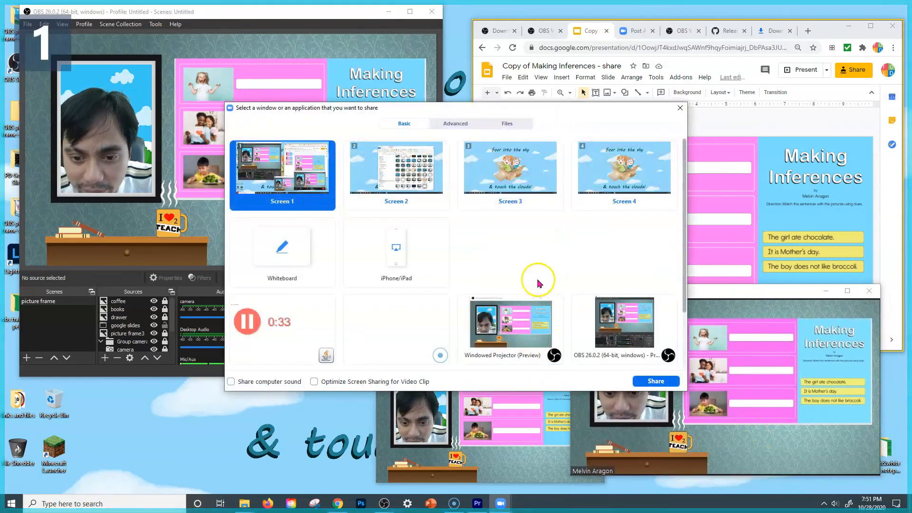
left_click(516, 329)
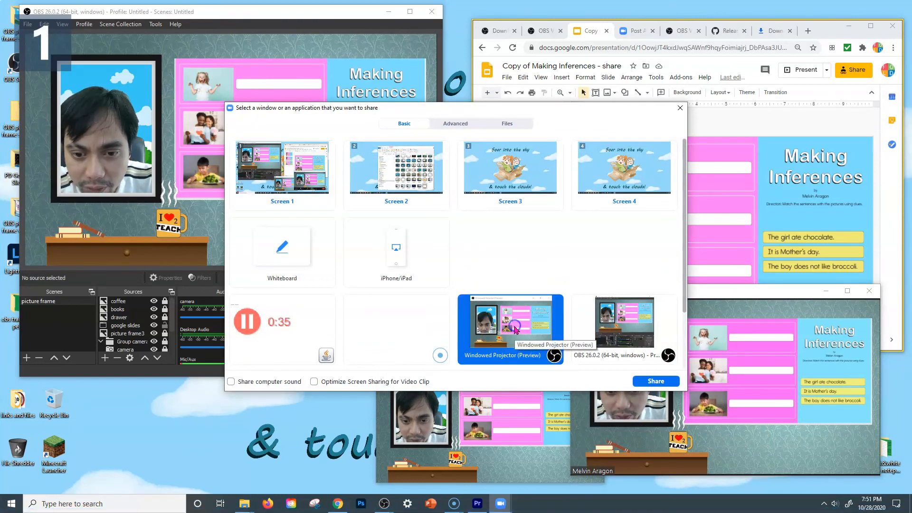
left_click(232, 381)
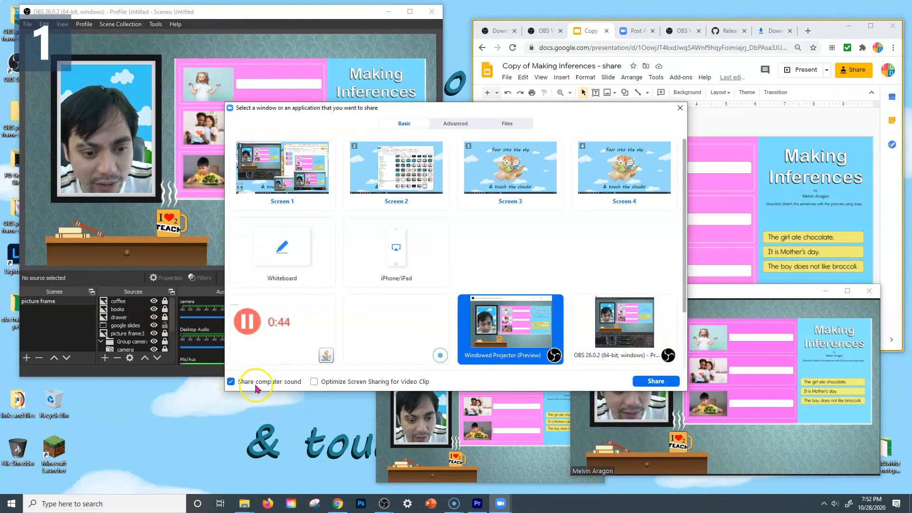
left_click(663, 381)
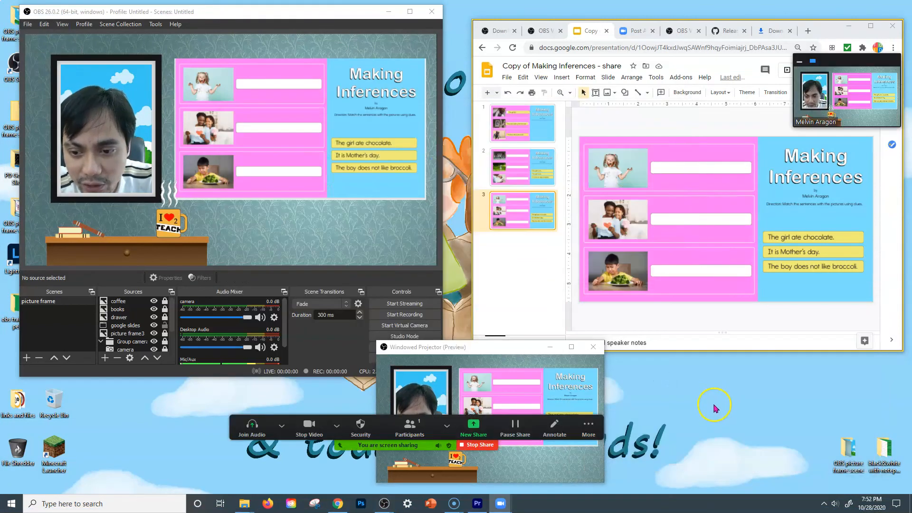
Move the projector window below the Google Slides window and hide Zoom's floating meeting controls
left_click_drag(508, 343, 661, 350)
left_click(598, 428)
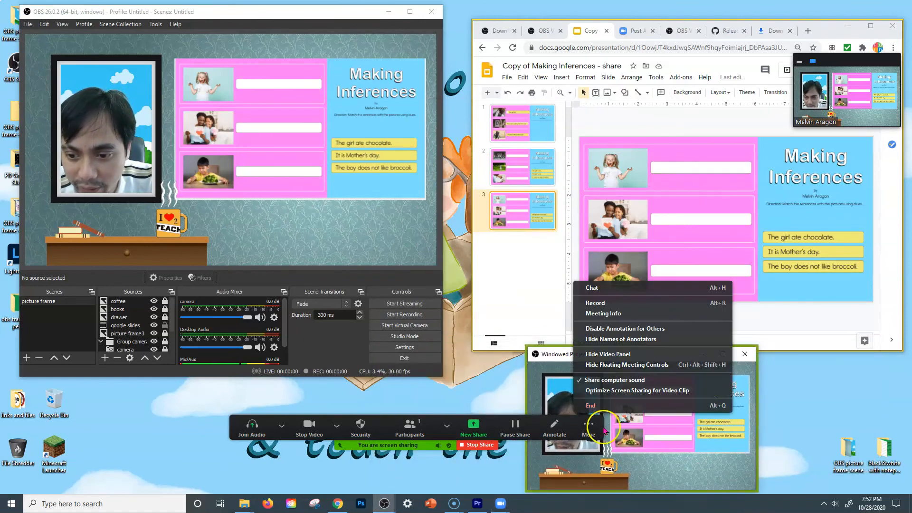
left_click(722, 368)
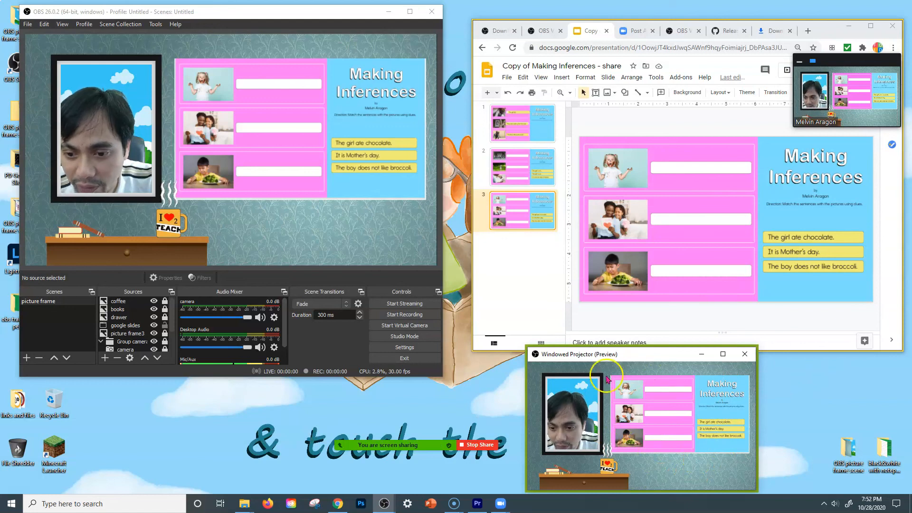
left_click_drag(658, 355, 656, 351)
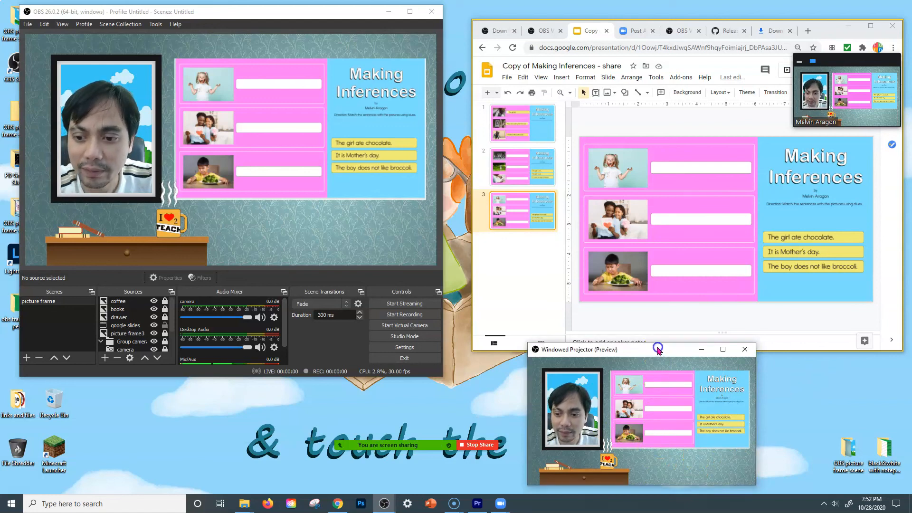
On slide 3, move the chocolate, Mother's day and broccoli sentences onto the blank boxes beside their matching pictures
left_click(816, 237)
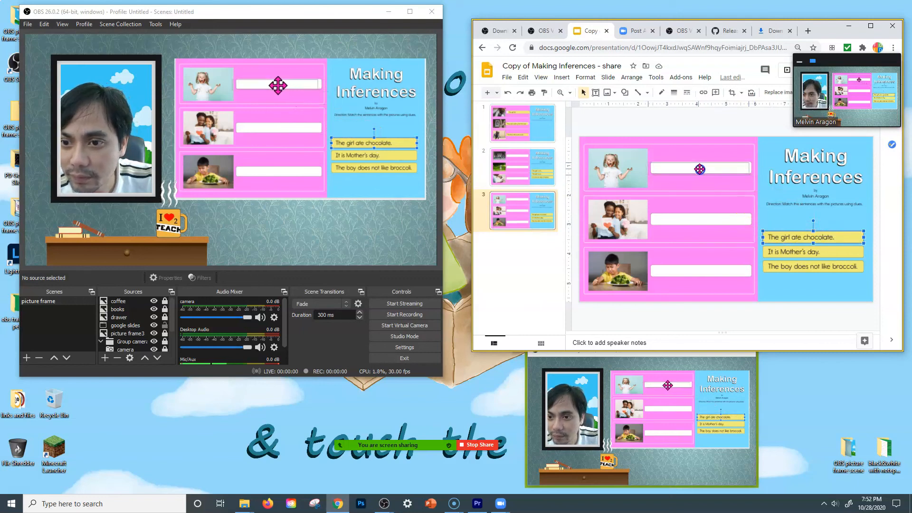
left_click_drag(700, 169, 703, 170)
left_click(827, 253)
left_click_drag(766, 232, 729, 223)
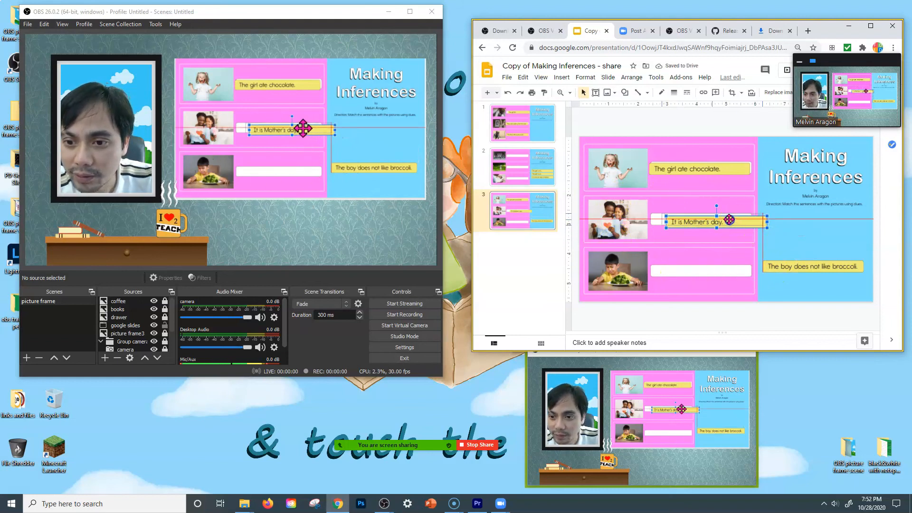
left_click_drag(729, 220, 729, 220)
left_click_drag(808, 272, 756, 273)
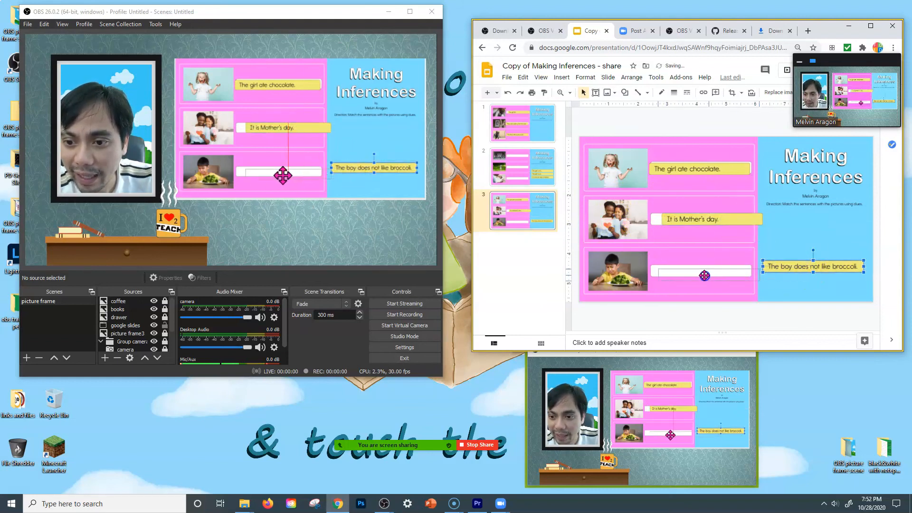
left_click_drag(696, 276, 698, 274)
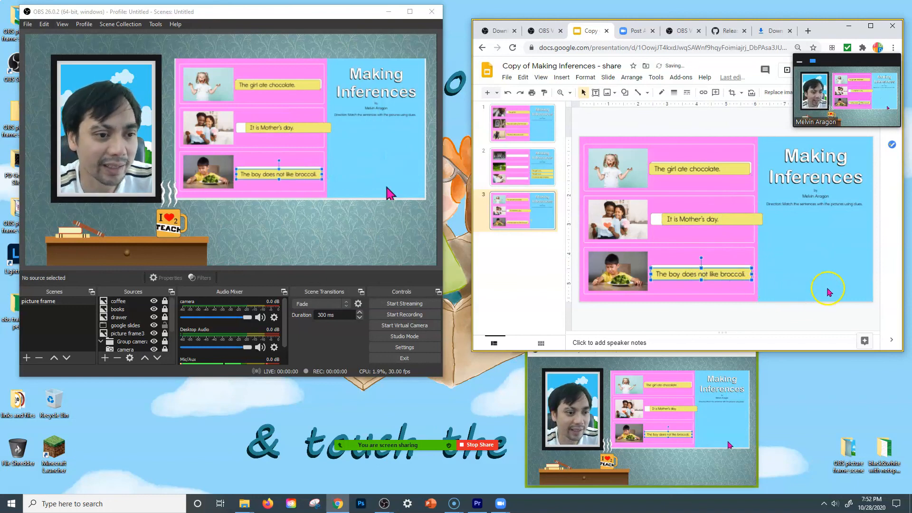